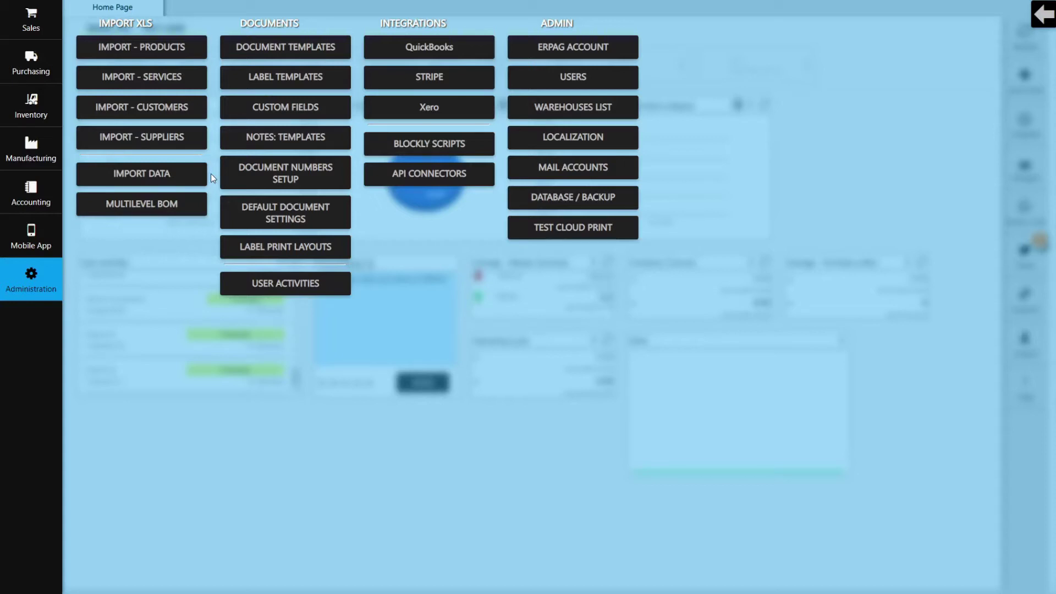
# - Start creating a new Blockly script from the Administration scripts list
pyautogui.click(469, 144)
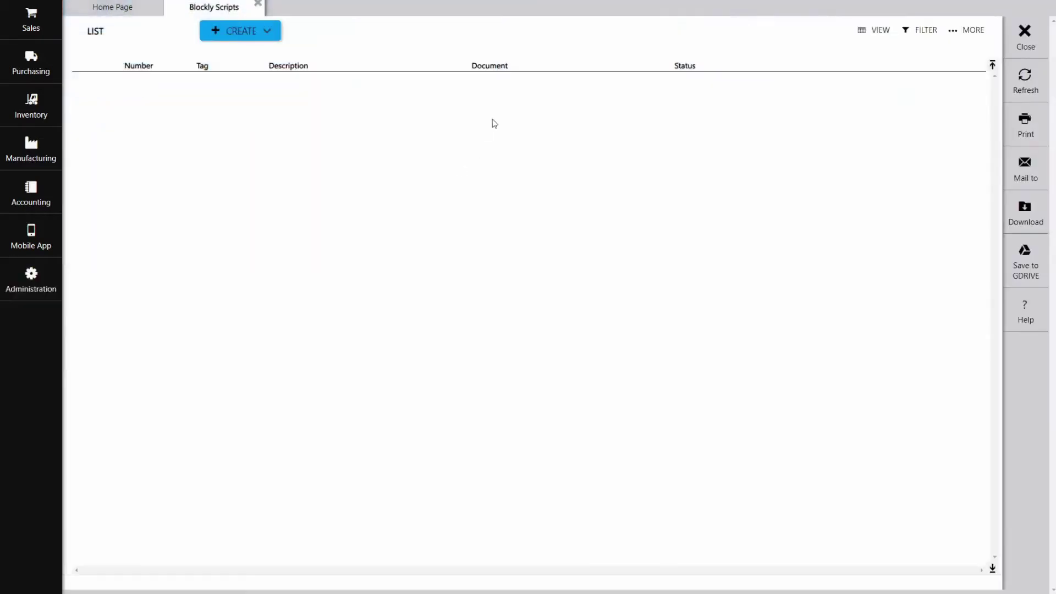
pyautogui.click(231, 32)
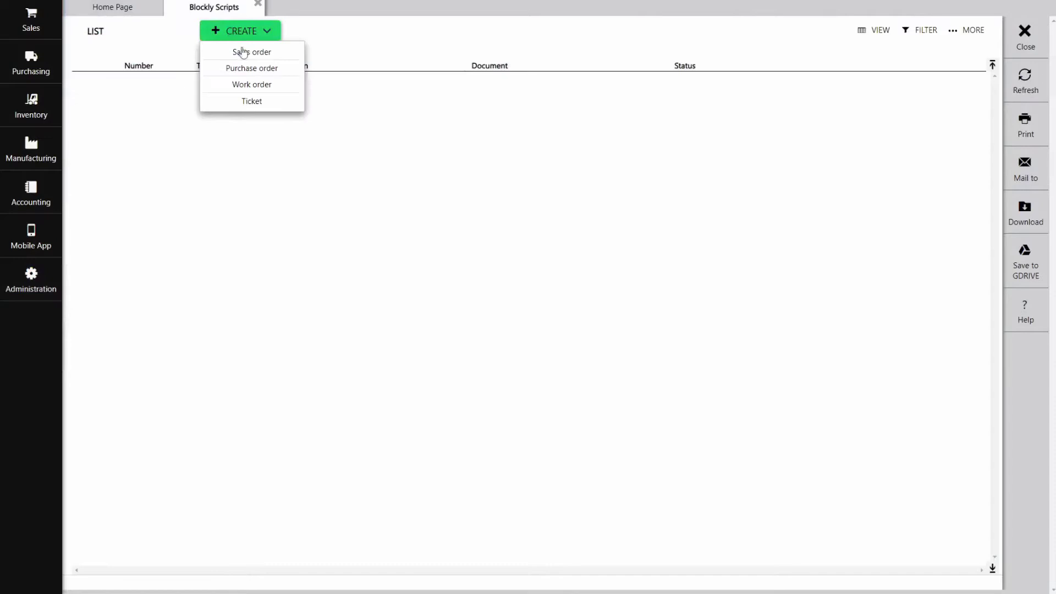
# - Make the script Ticket type and add an if block conditioned on New document
pyautogui.click(253, 102)
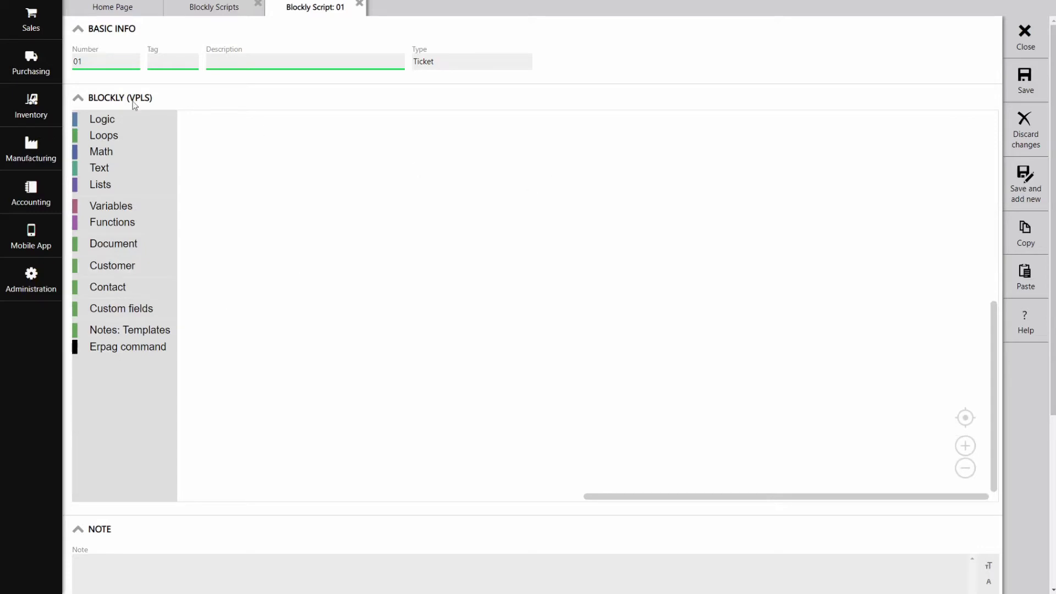
pyautogui.click(111, 122)
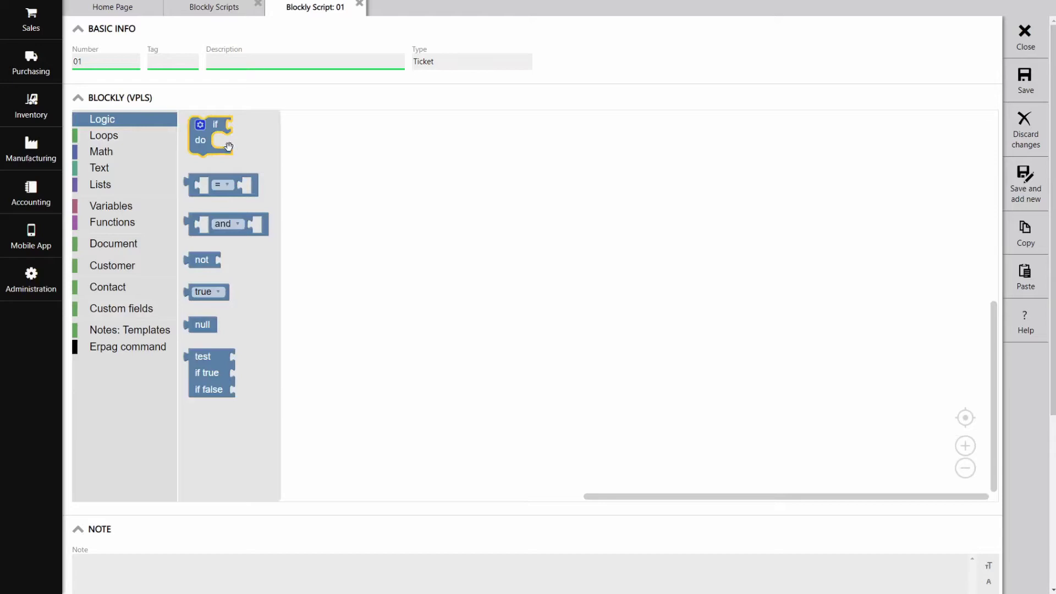
pyautogui.moveTo(209, 143); pyautogui.dragTo(258, 190)
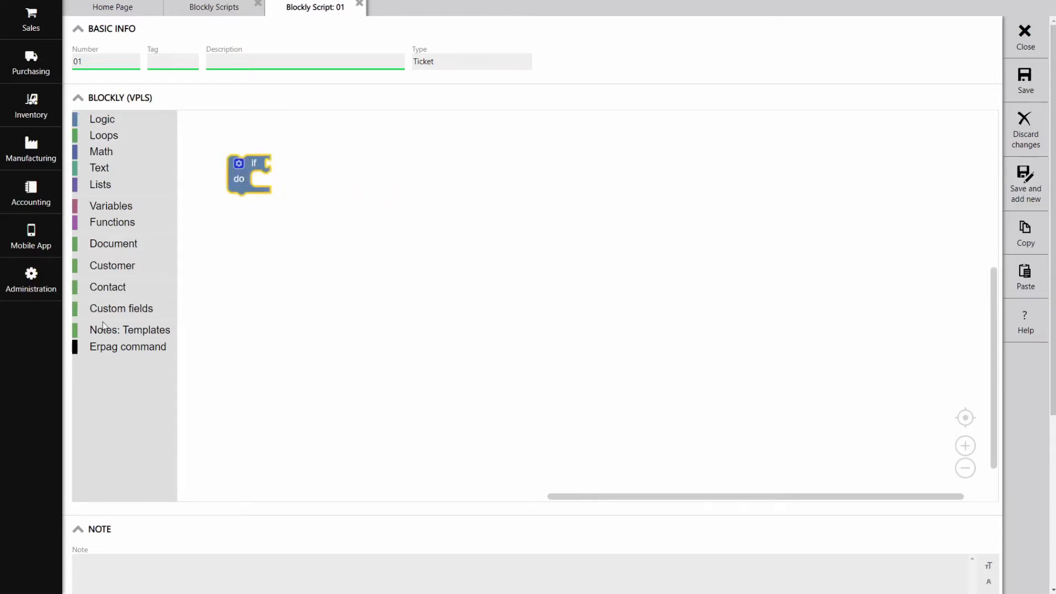
pyautogui.click(114, 246)
pyautogui.moveTo(207, 255); pyautogui.dragTo(291, 164)
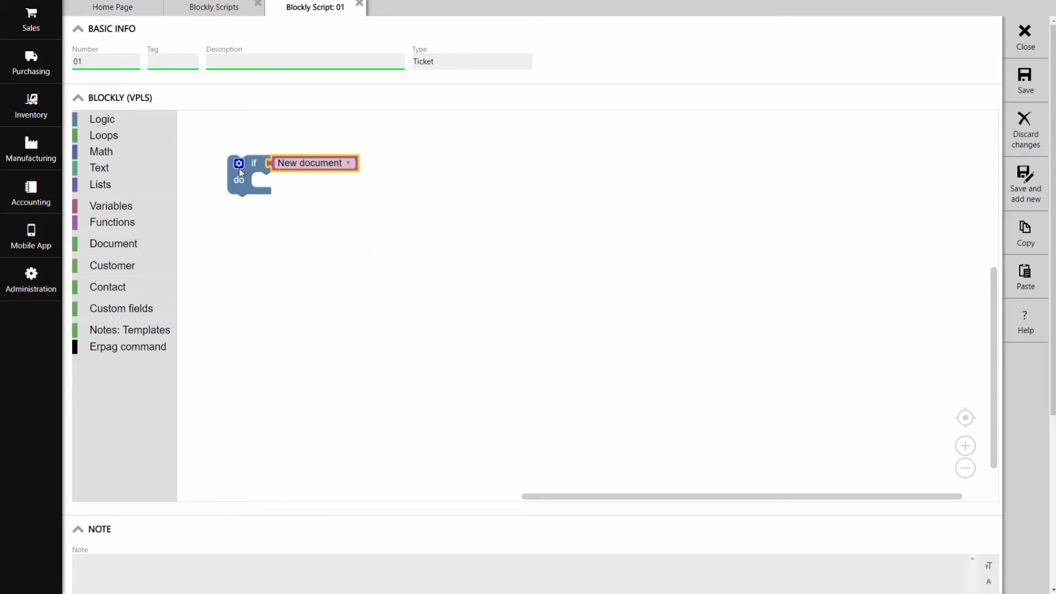
pyautogui.moveTo(244, 169)
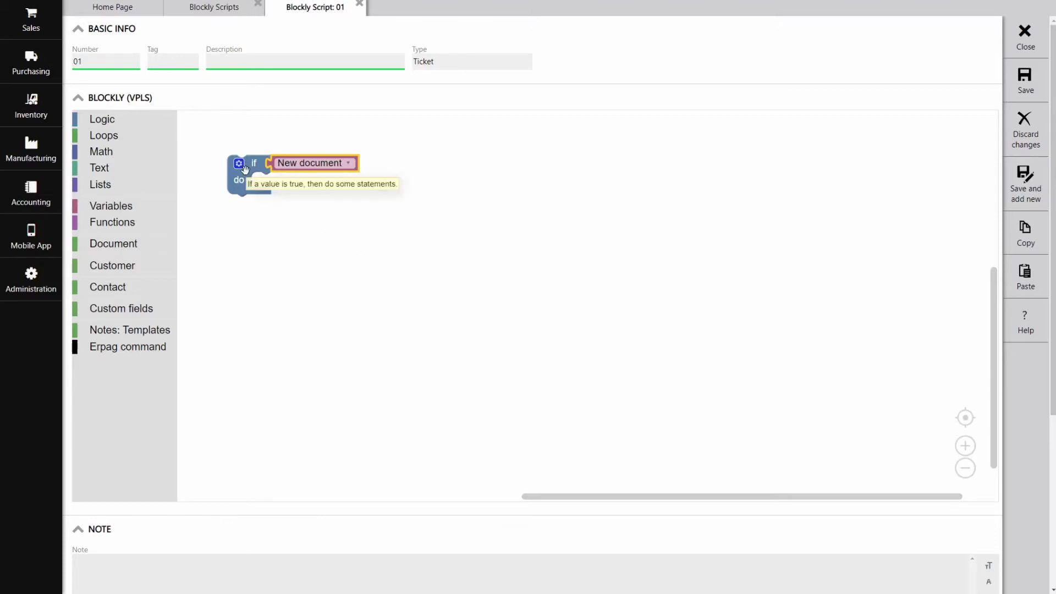
# - Add a Mail to action to the customer's e-mail with subject 'Ticket received'
pyautogui.click(122, 346)
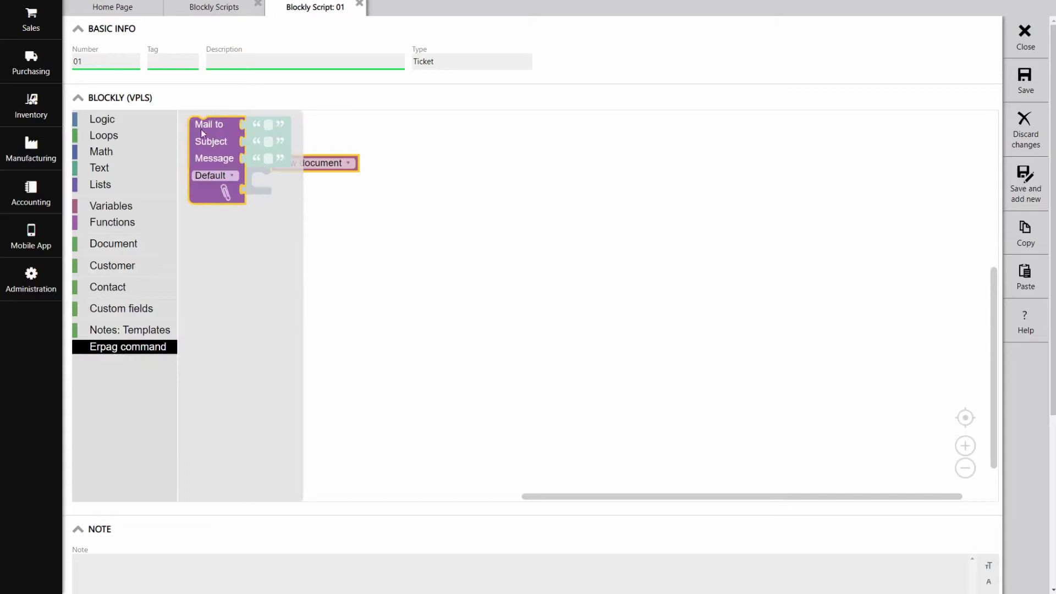
pyautogui.moveTo(203, 133); pyautogui.dragTo(264, 189)
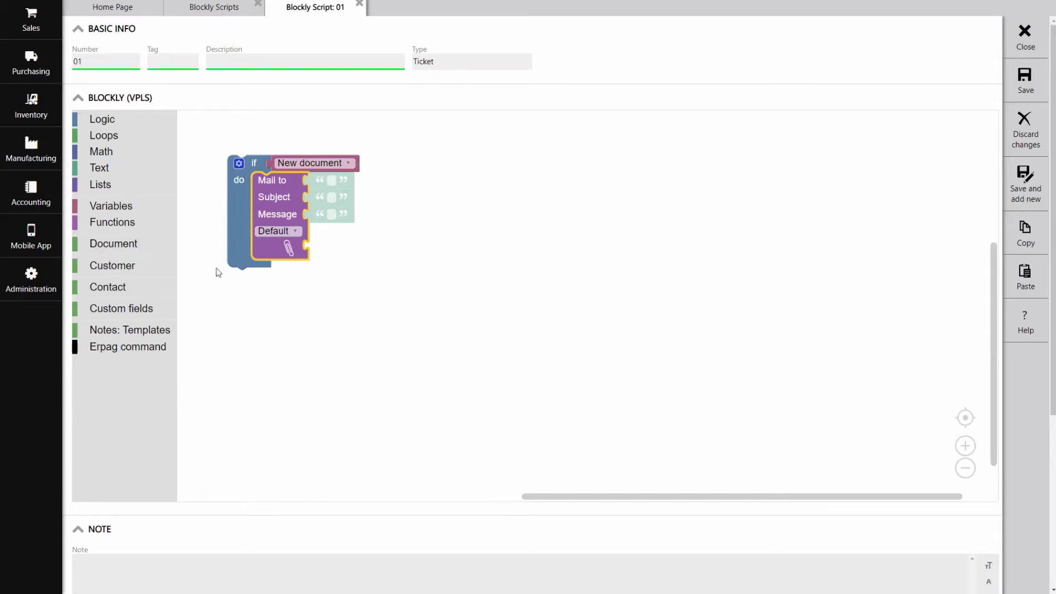
pyautogui.click(119, 266)
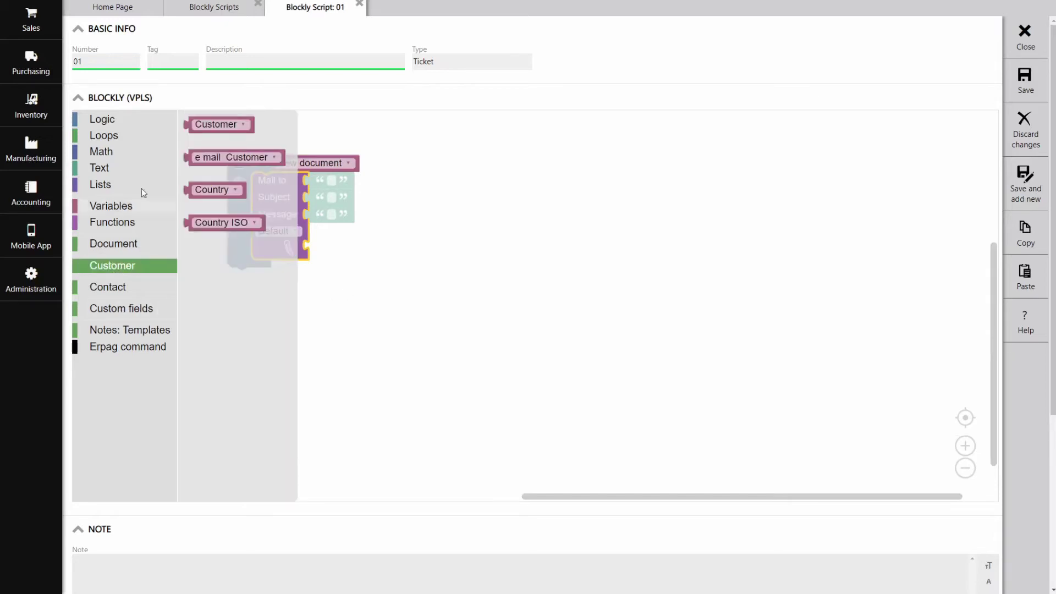
pyautogui.click(216, 160)
pyautogui.moveTo(217, 161); pyautogui.dragTo(343, 183)
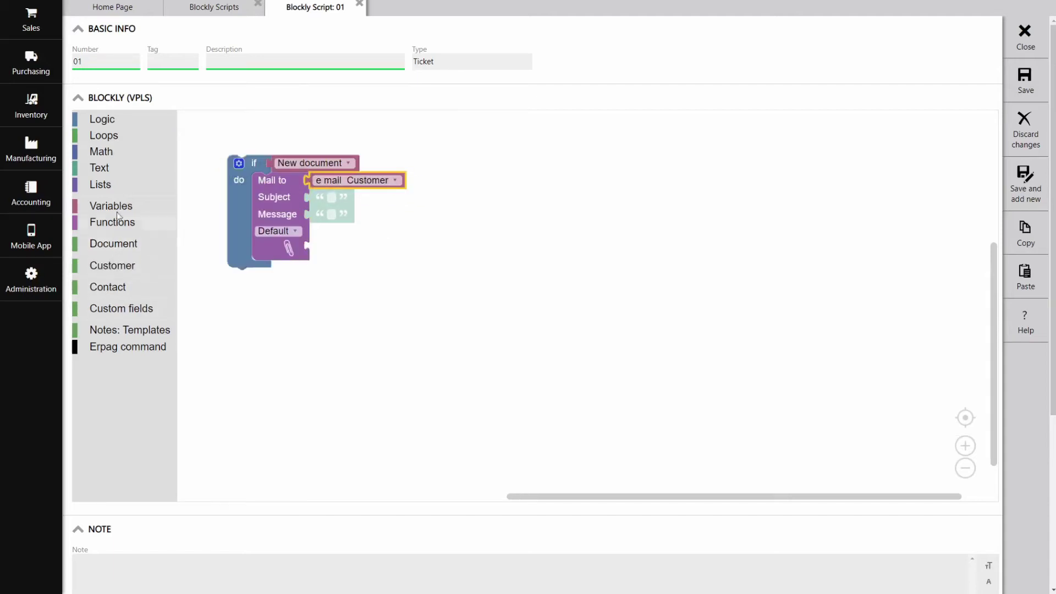
pyautogui.click(331, 197)
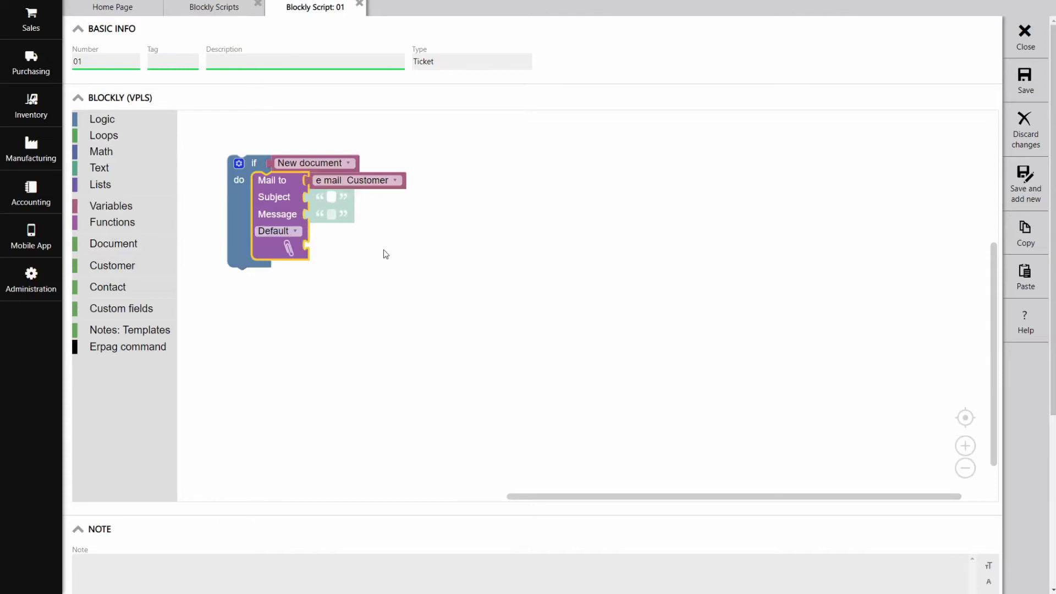
pyautogui.write('Ticke')
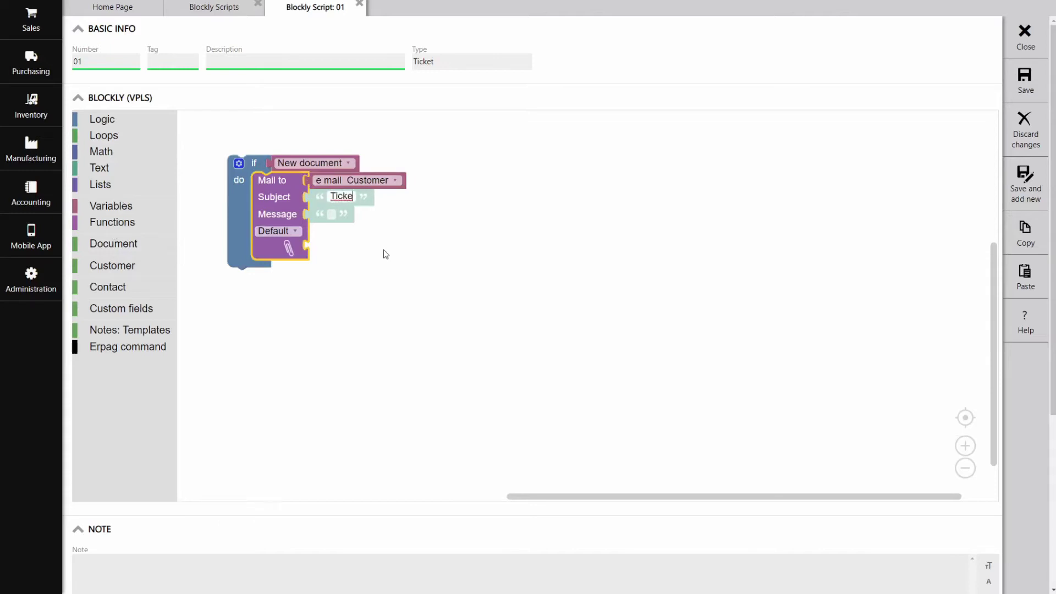
pyautogui.write('t ')
pyautogui.write('recei')
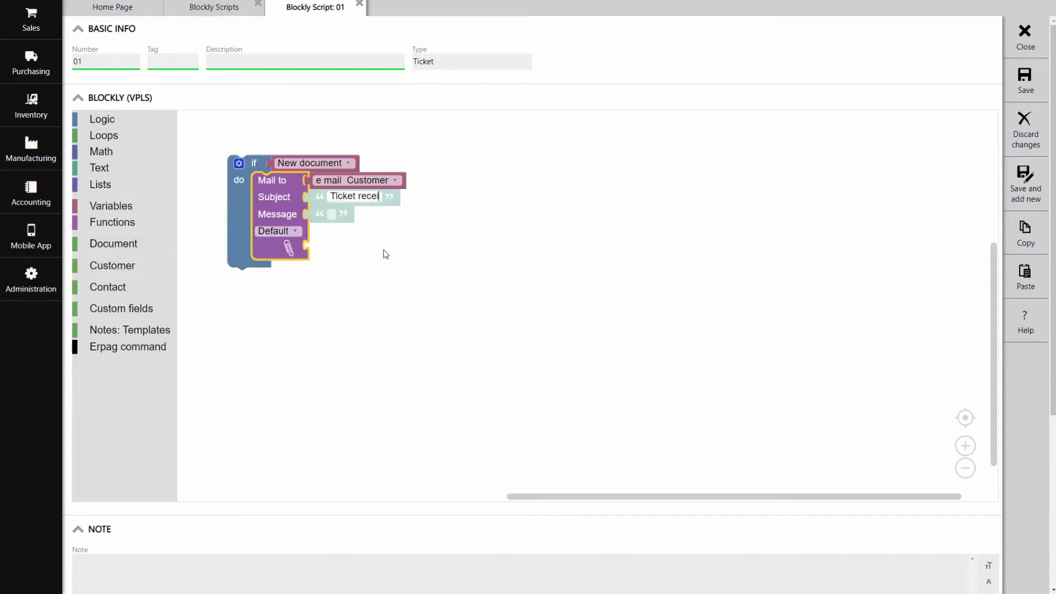
pyautogui.write('ved')
pyautogui.press('Return')
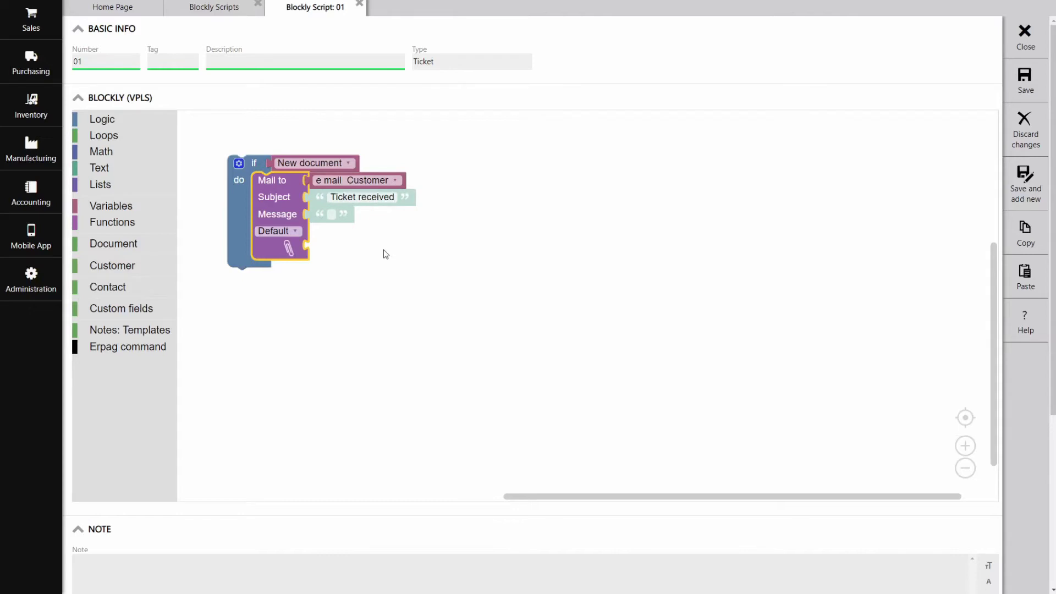
pyautogui.click(330, 214)
# - Make the message a joined text starting with 'You ticket #'
pyautogui.click(106, 187)
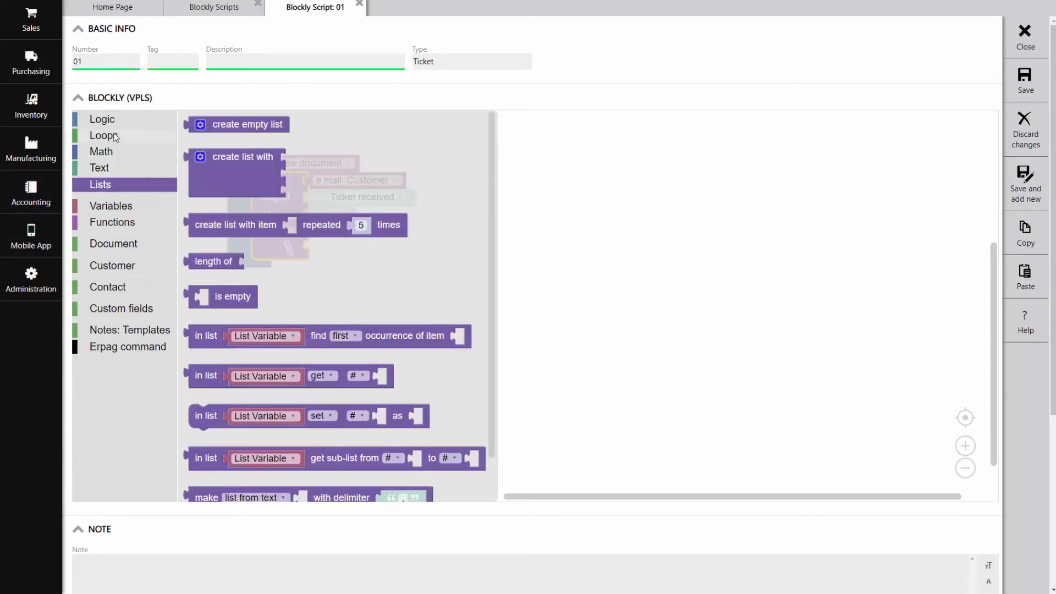
pyautogui.click(114, 138)
pyautogui.click(113, 168)
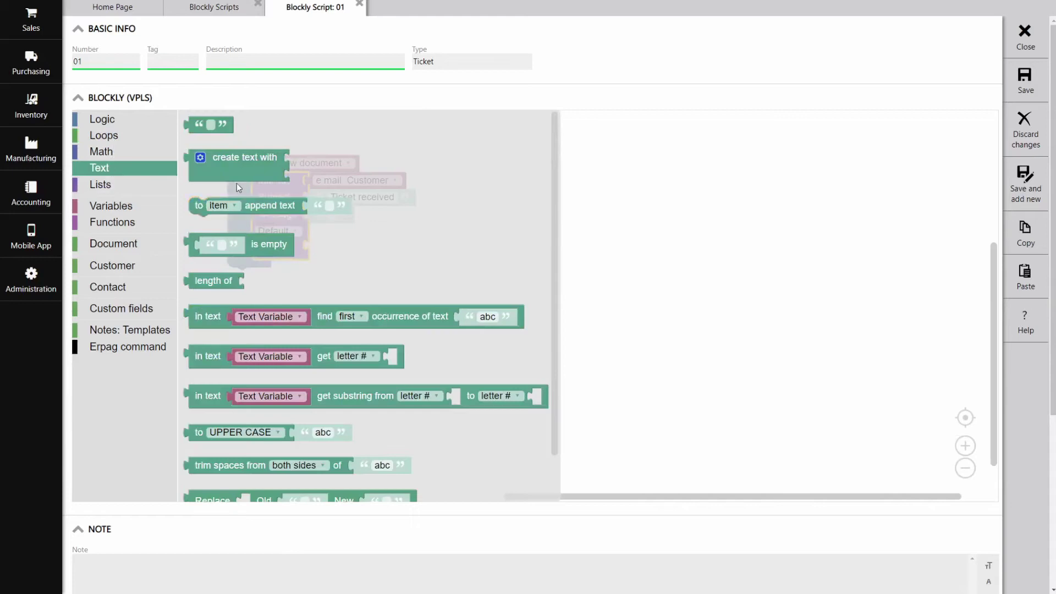
pyautogui.moveTo(236, 178); pyautogui.dragTo(365, 236)
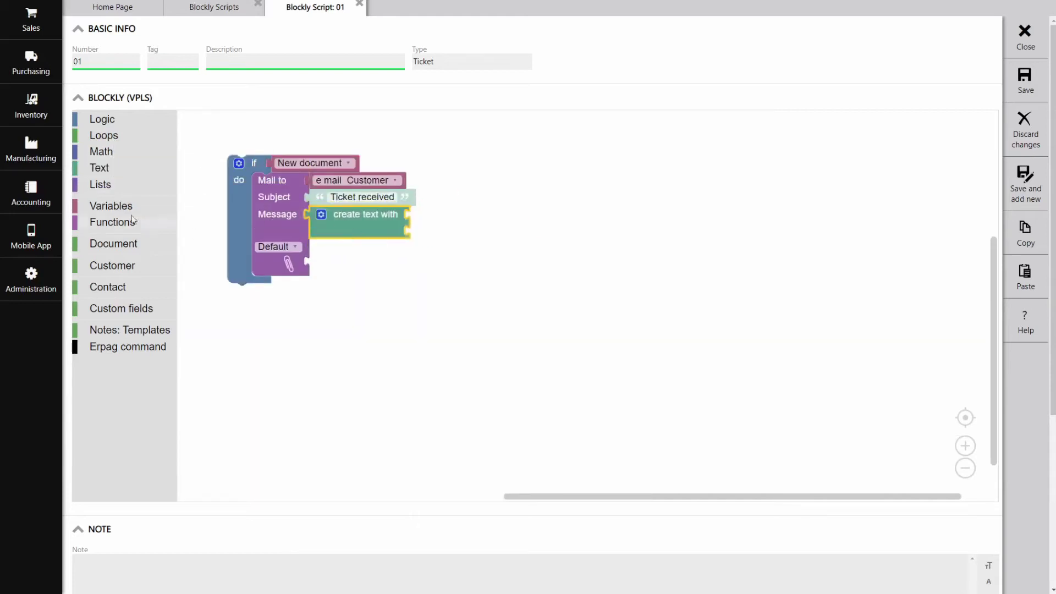
pyautogui.click(102, 169)
pyautogui.moveTo(219, 124)
pyautogui.mouseDown()
pyautogui.moveTo(492, 224)
pyautogui.moveTo(442, 220)
pyautogui.mouseUp()
pyautogui.click(442, 219)
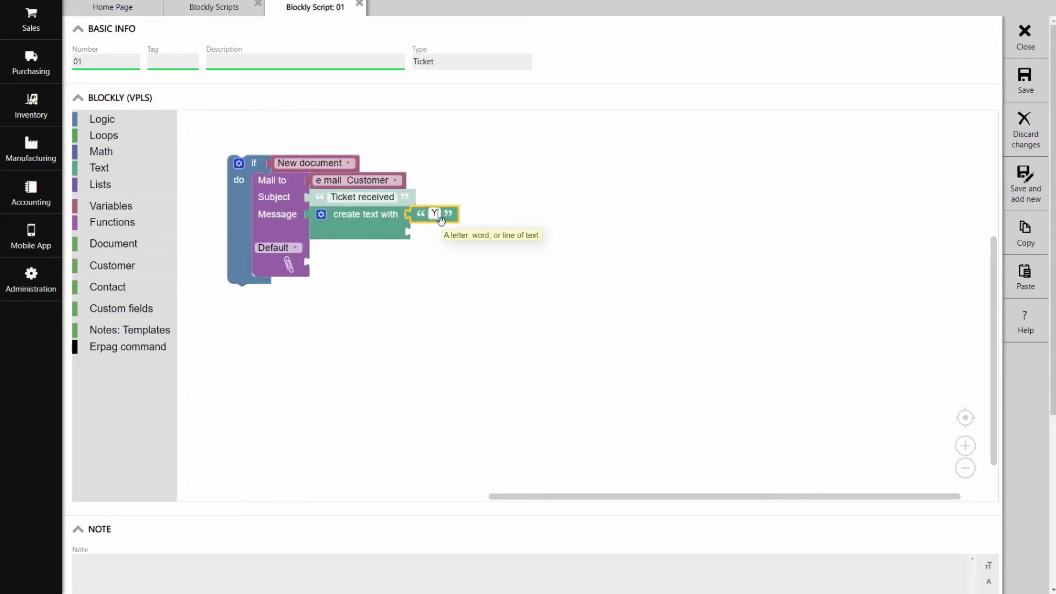
pyautogui.write('You ti')
pyautogui.write('cked #')
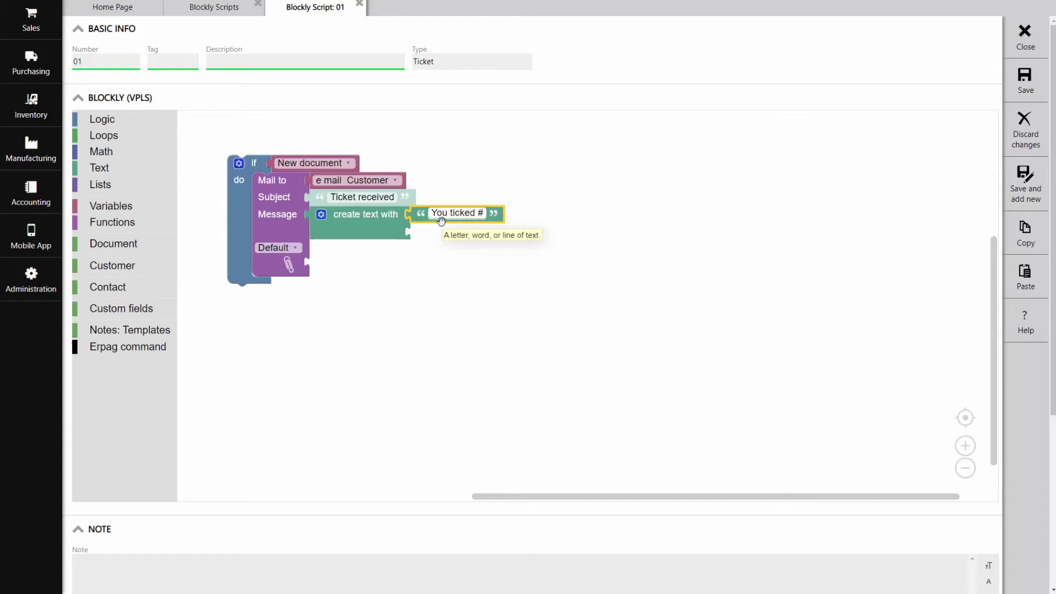
pyautogui.press('BackSpace')
pyautogui.press('BackSpace')
pyautogui.press('BackSpace')
pyautogui.press('BackSpace')
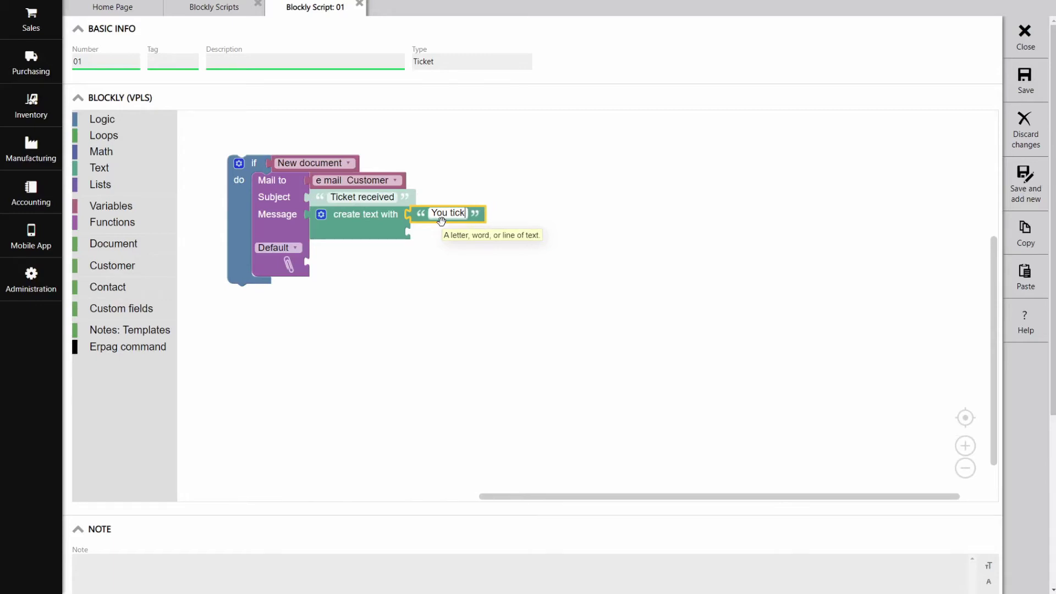
pyautogui.write('et #')
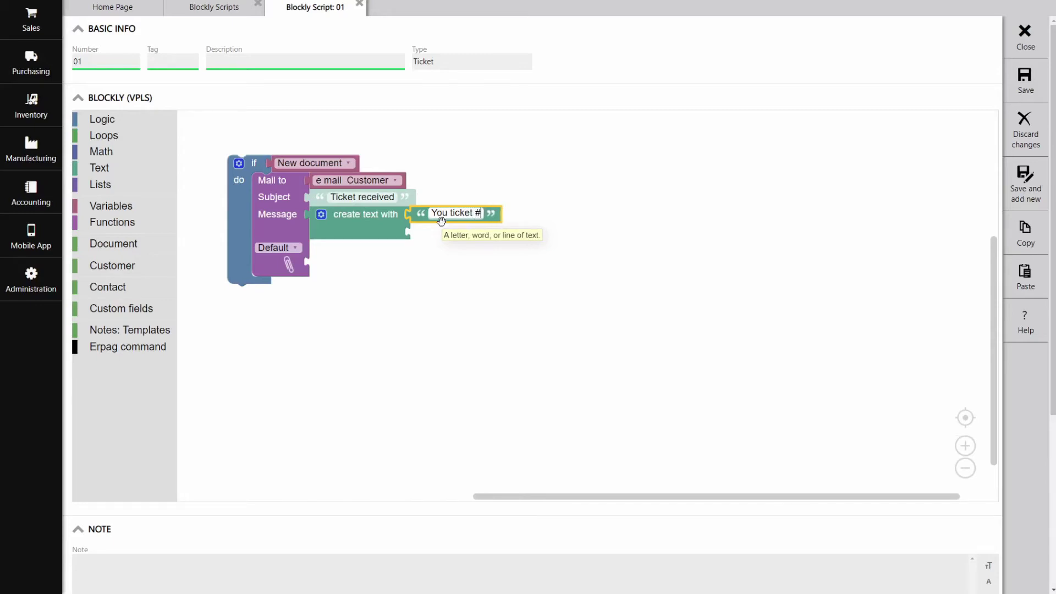
# - Append the Document Number and a New line as the message's next parts
pyautogui.click(117, 223)
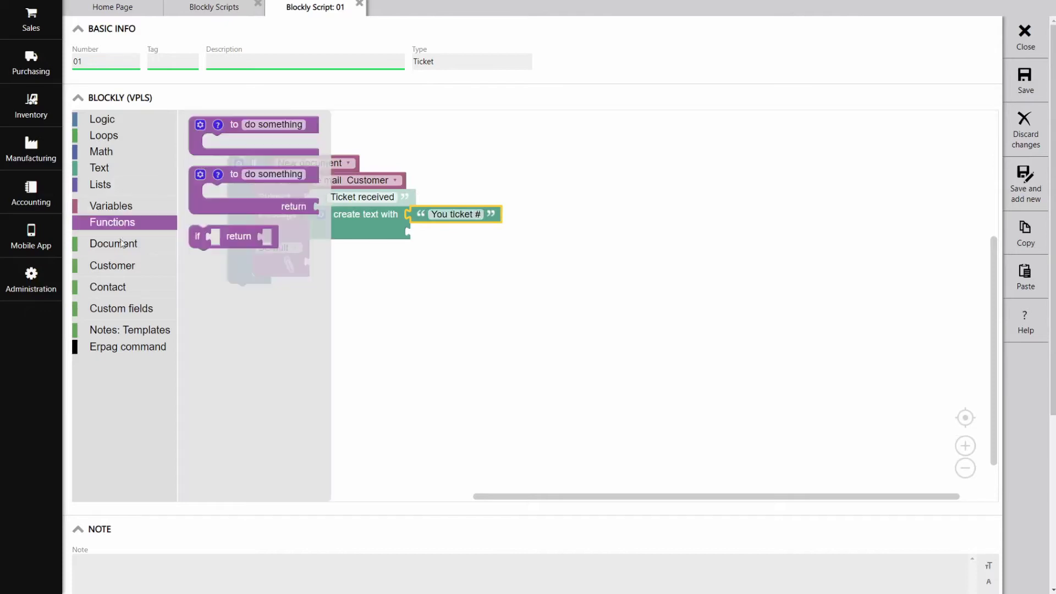
pyautogui.click(117, 247)
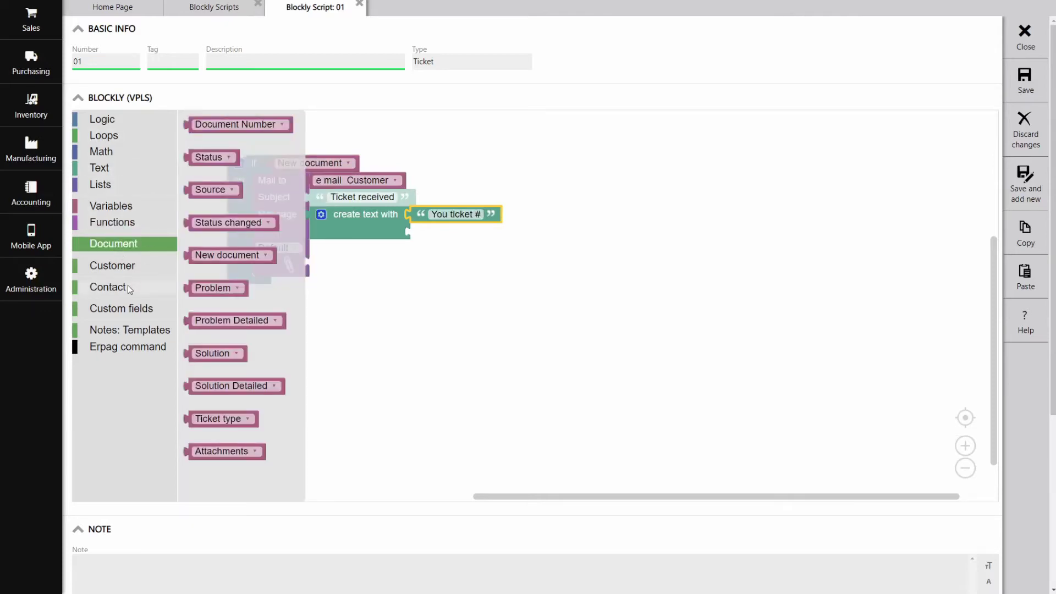
pyautogui.moveTo(207, 124)
pyautogui.mouseDown()
pyautogui.moveTo(542, 274)
pyautogui.moveTo(416, 233)
pyautogui.mouseUp()
pyautogui.click(321, 214)
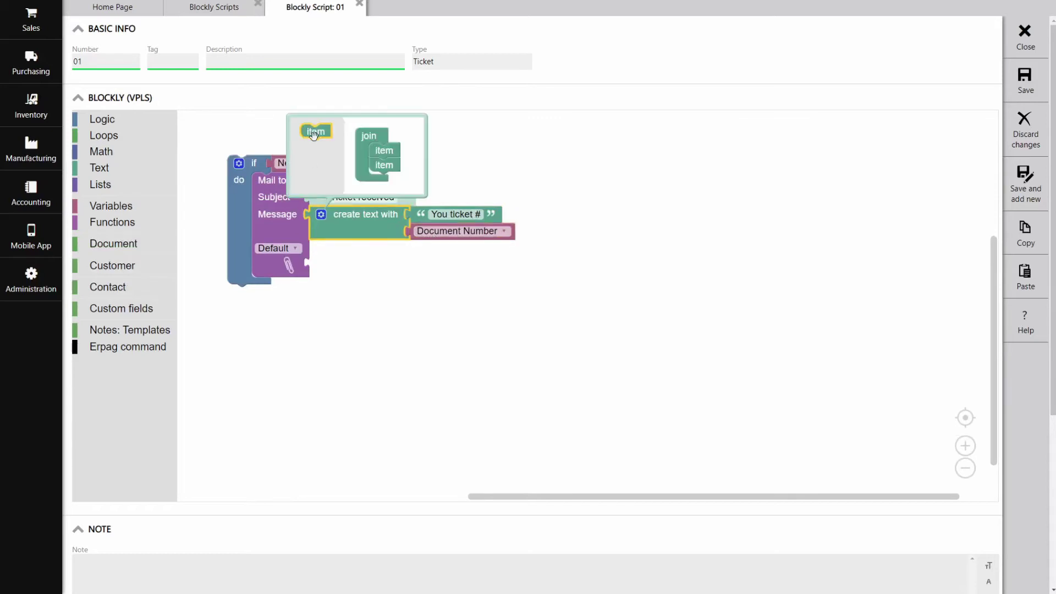
pyautogui.moveTo(314, 134); pyautogui.dragTo(382, 180)
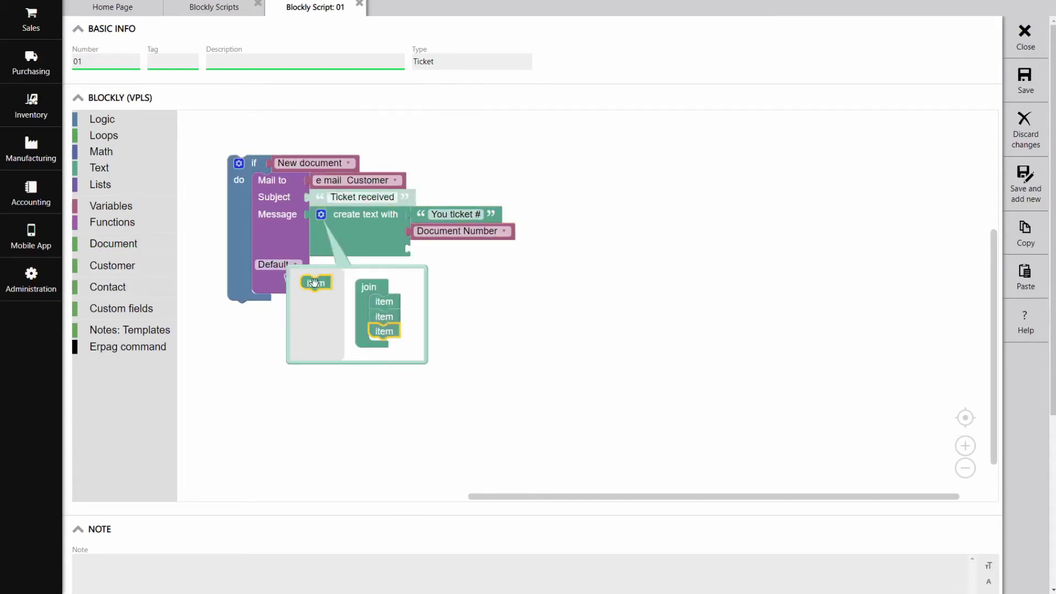
pyautogui.moveTo(315, 284); pyautogui.dragTo(386, 353)
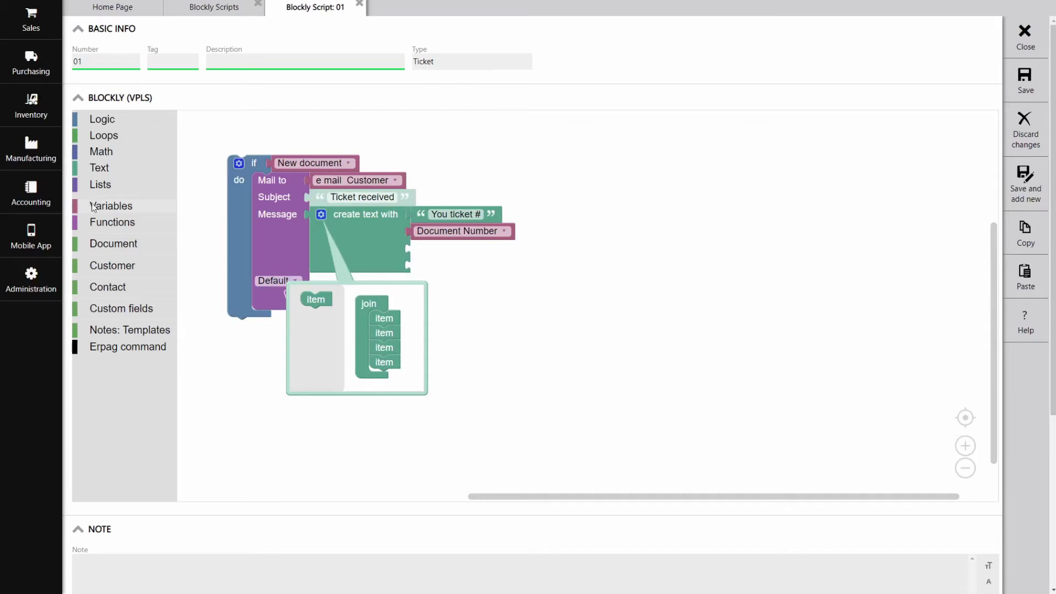
pyautogui.click(99, 168)
pyautogui.scroll(-2, 221, 462)
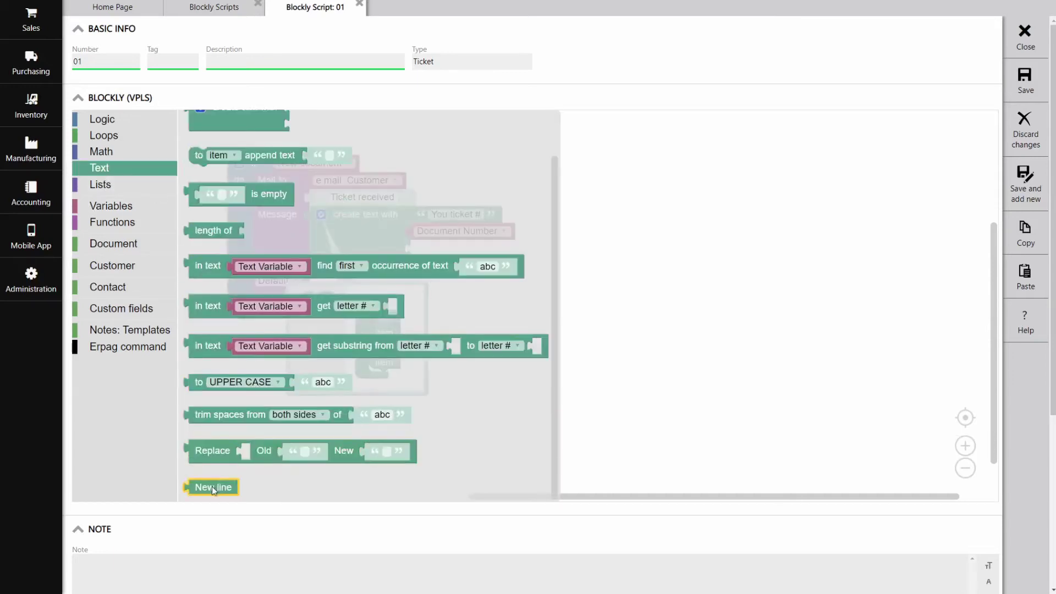
pyautogui.moveTo(212, 486); pyautogui.dragTo(433, 248)
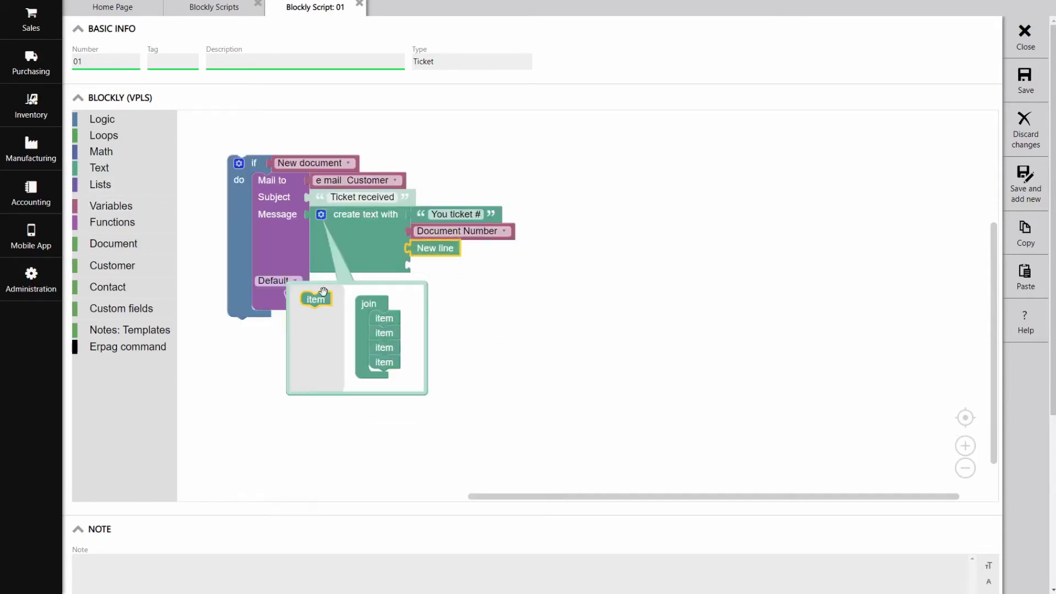
pyautogui.click(323, 293)
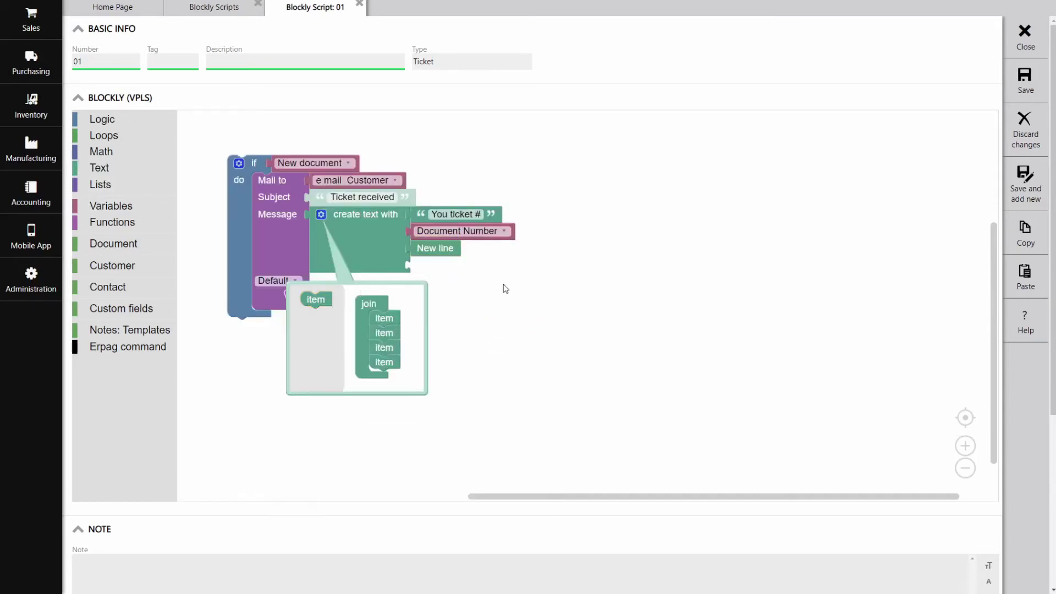
pyautogui.click(321, 215)
# - Finish the message with the text 'has been received'
pyautogui.click(100, 169)
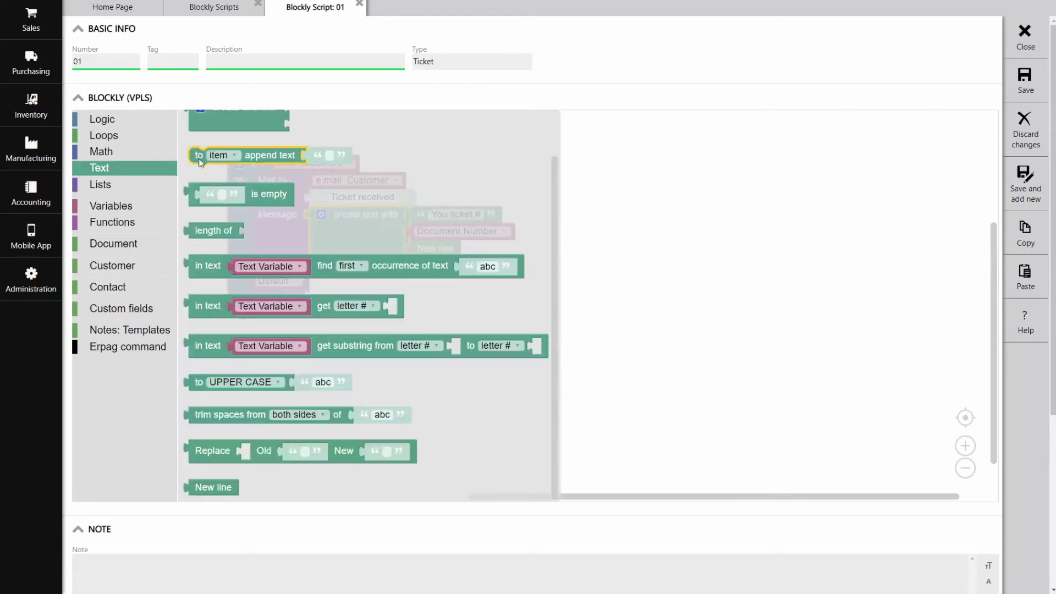
pyautogui.scroll(1, 201, 179)
pyautogui.moveTo(202, 124); pyautogui.dragTo(435, 264)
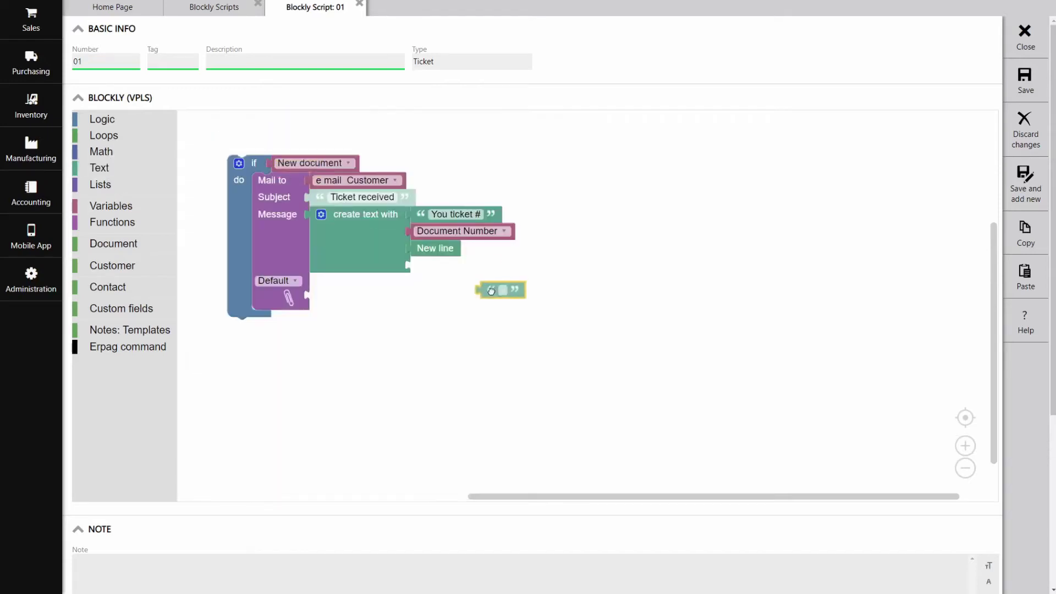
pyautogui.click(432, 264)
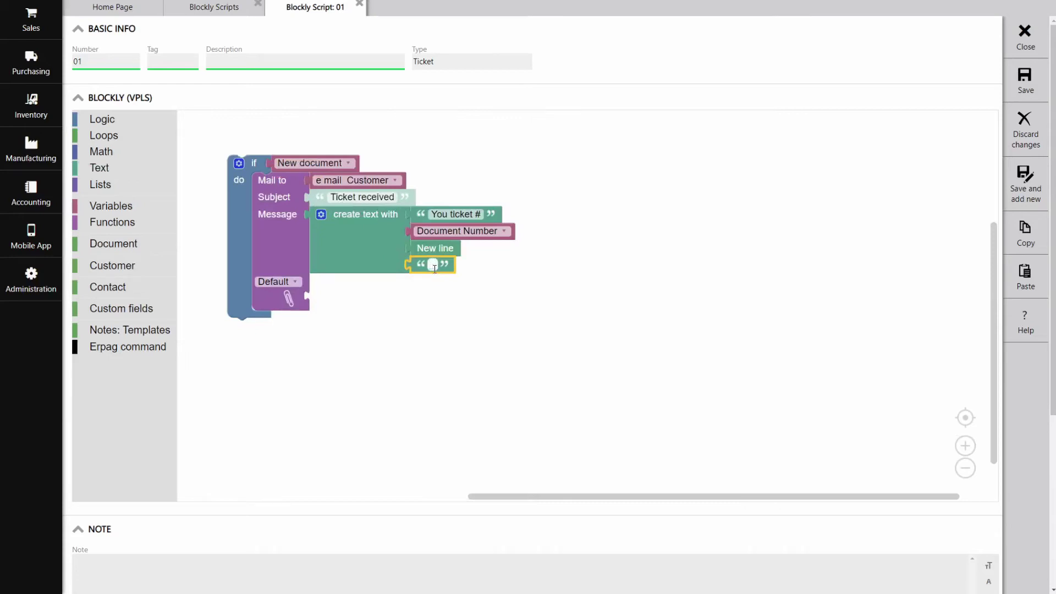
pyautogui.write('has ')
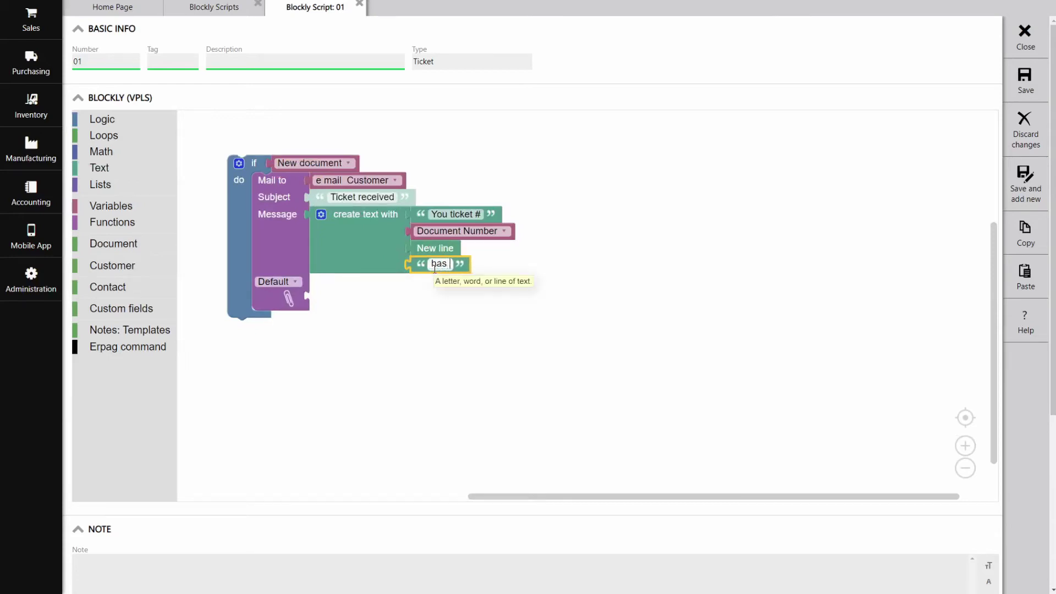
pyautogui.write('bee')
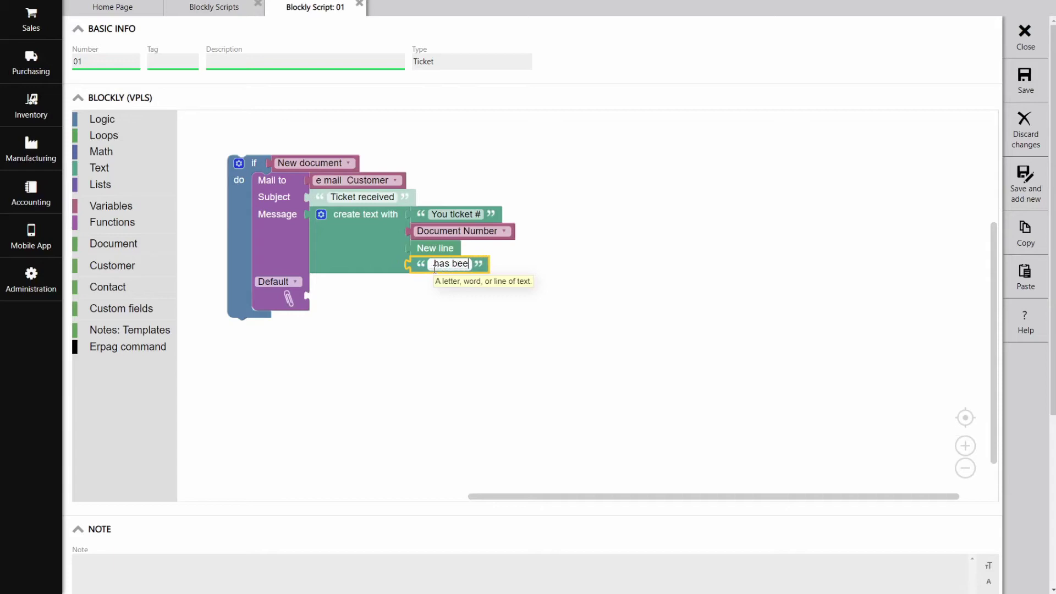
pyautogui.write('n receiv')
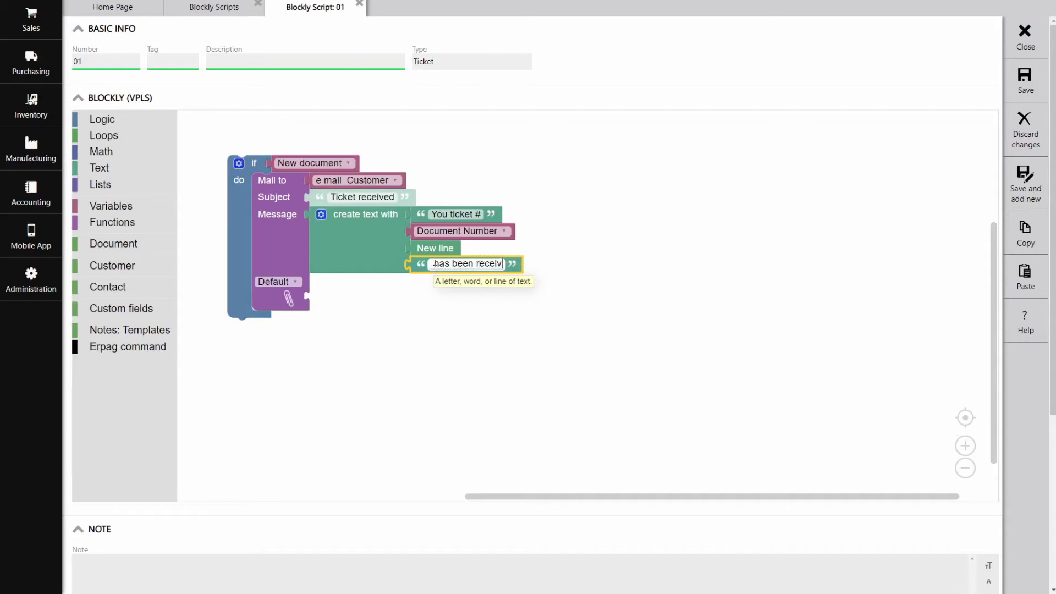
pyautogui.write('ed')
pyautogui.press('Return')
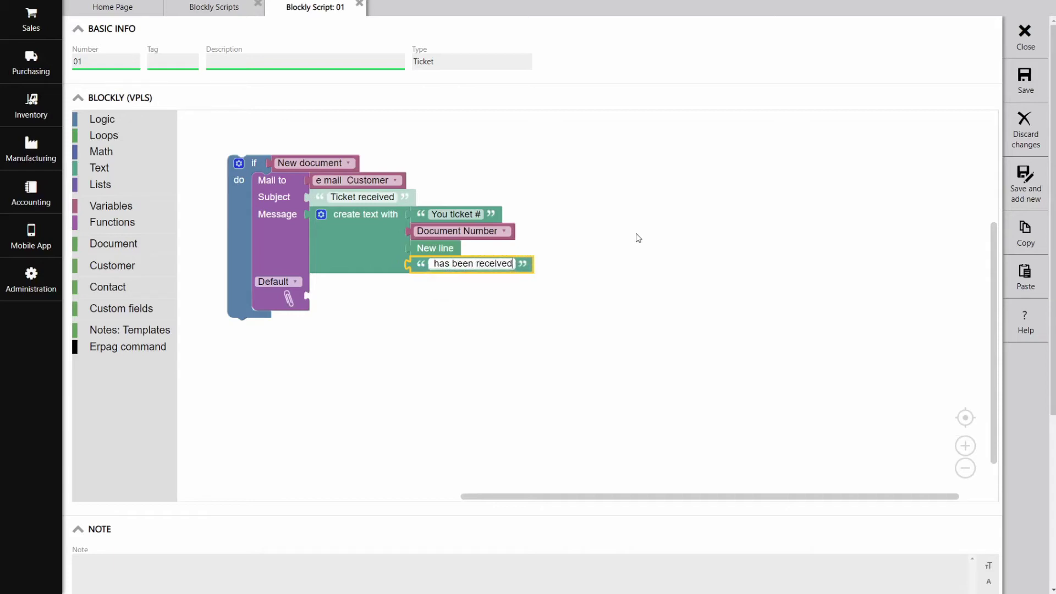
# - Save the script as 'Ticket (new)', set it running, and go to Administration
pyautogui.click(639, 239)
pyautogui.click(1013, 75)
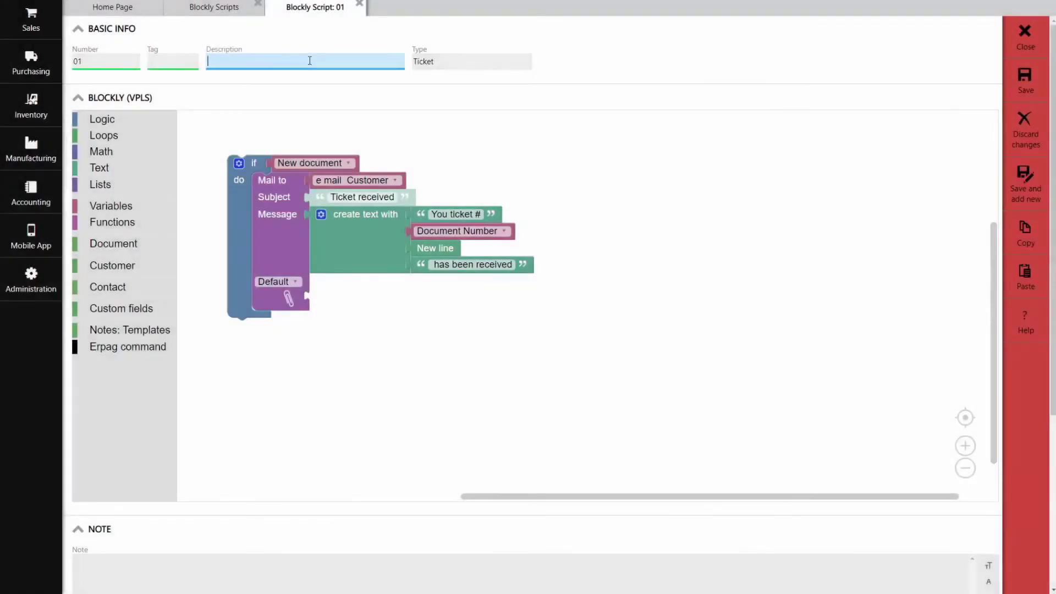
pyautogui.write('Ticked ')
pyautogui.write('(new')
pyautogui.write(')')
pyautogui.click(1025, 78)
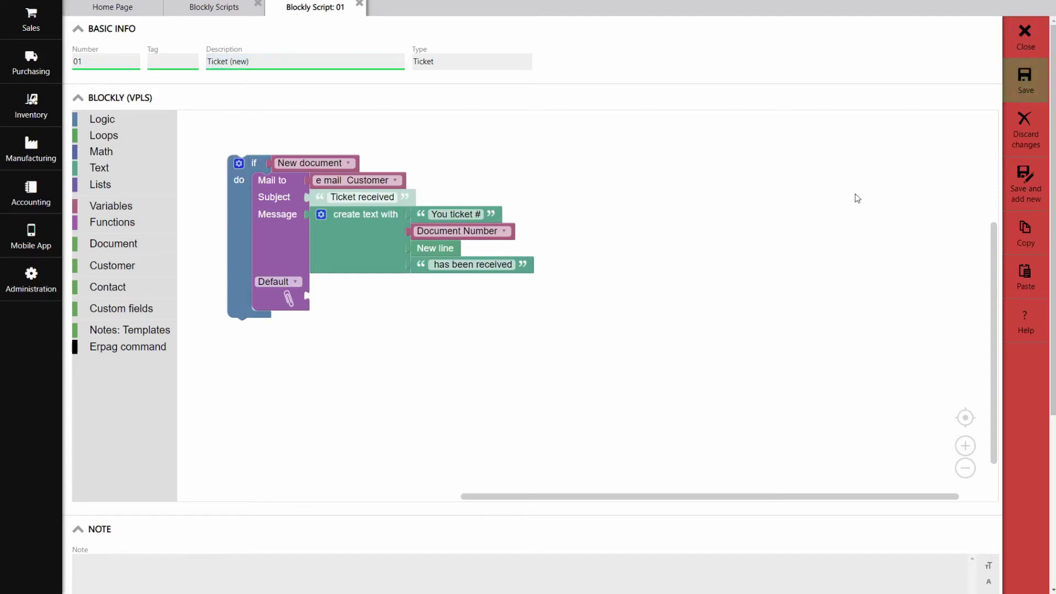
pyautogui.click(1025, 124)
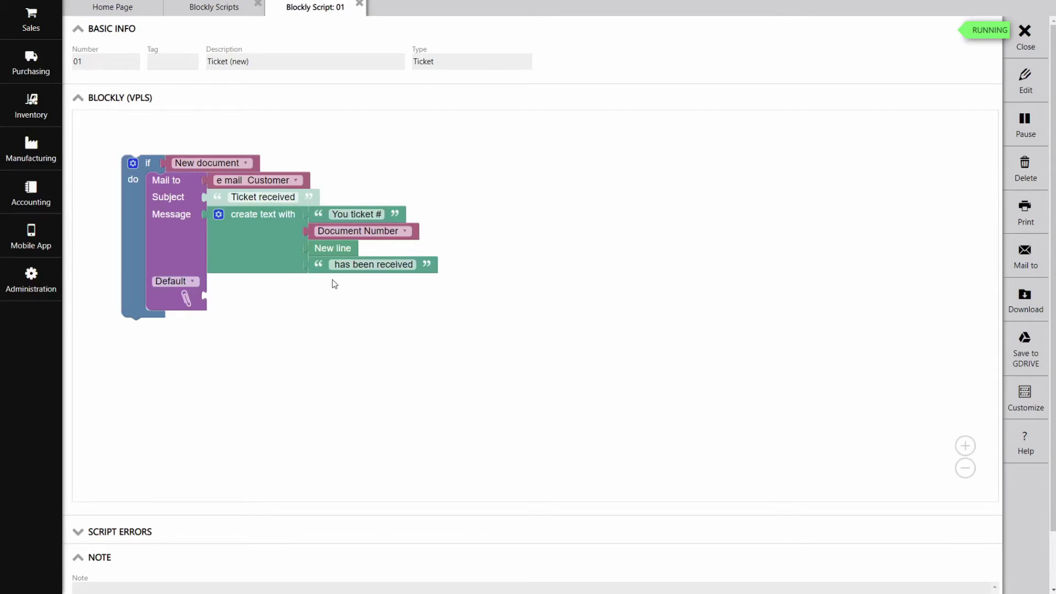
pyautogui.click(31, 273)
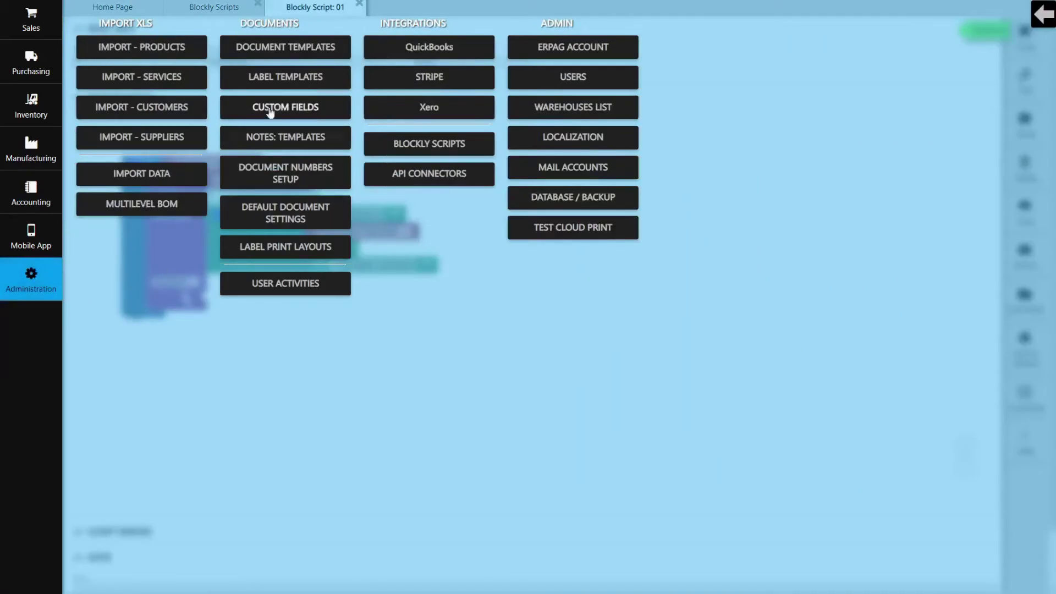
# - Review the Ticket received note template's text
pyautogui.click(283, 137)
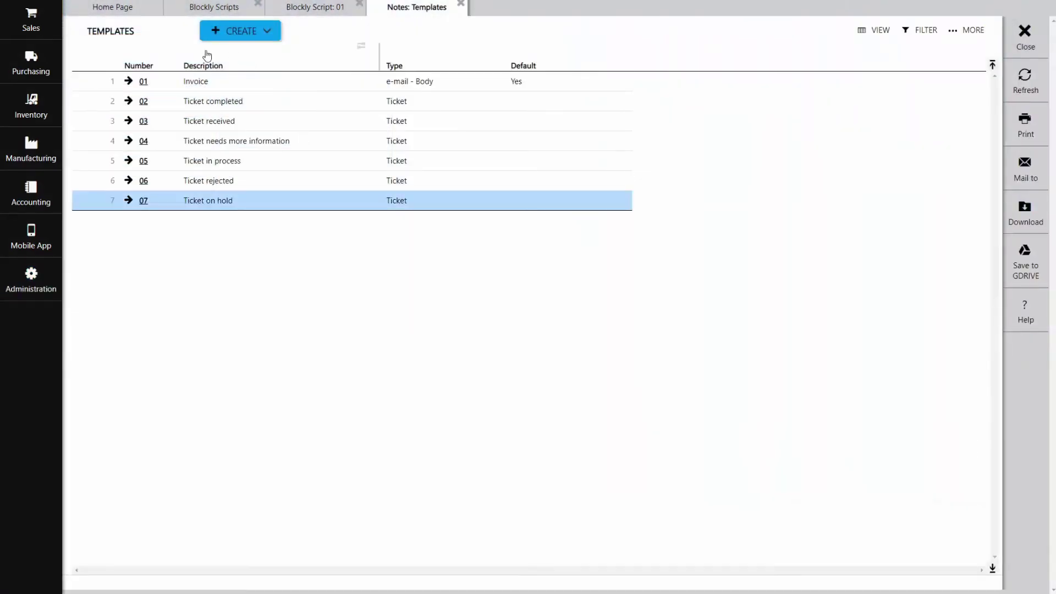
pyautogui.click(147, 124)
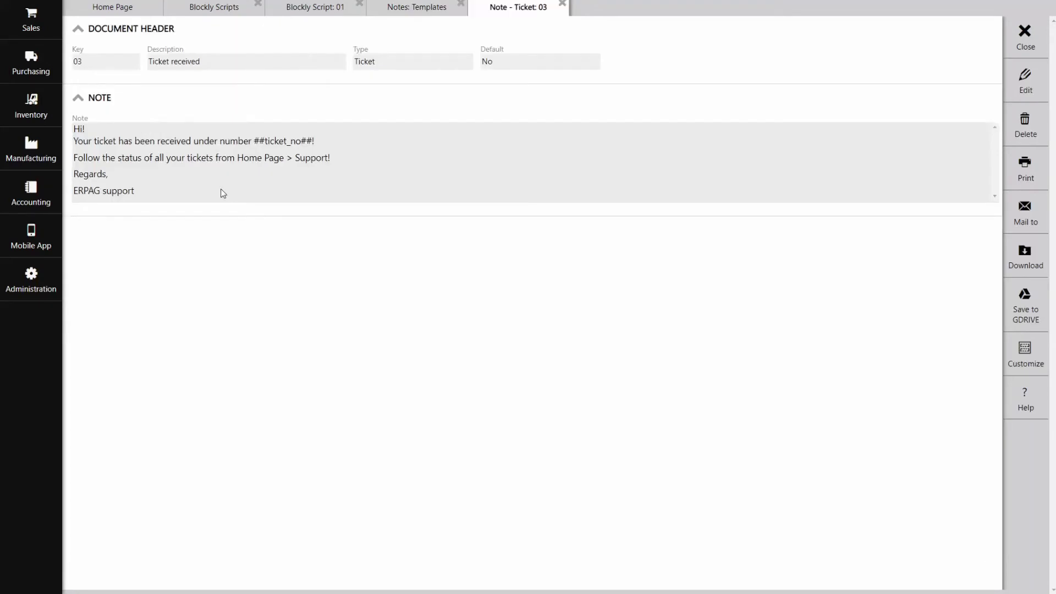
pyautogui.tripleClick(261, 157)
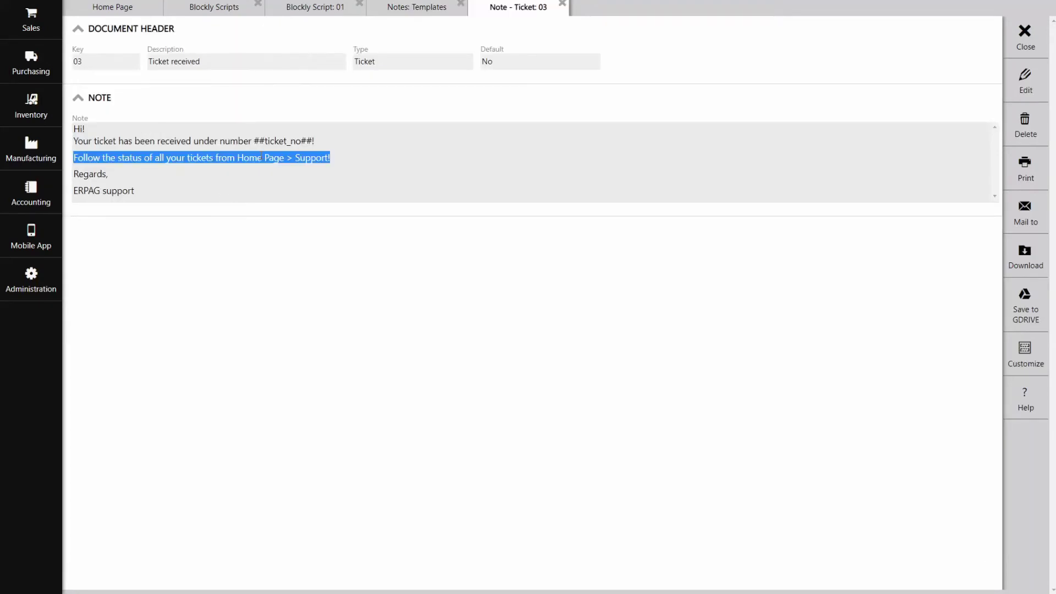
pyautogui.click(242, 186)
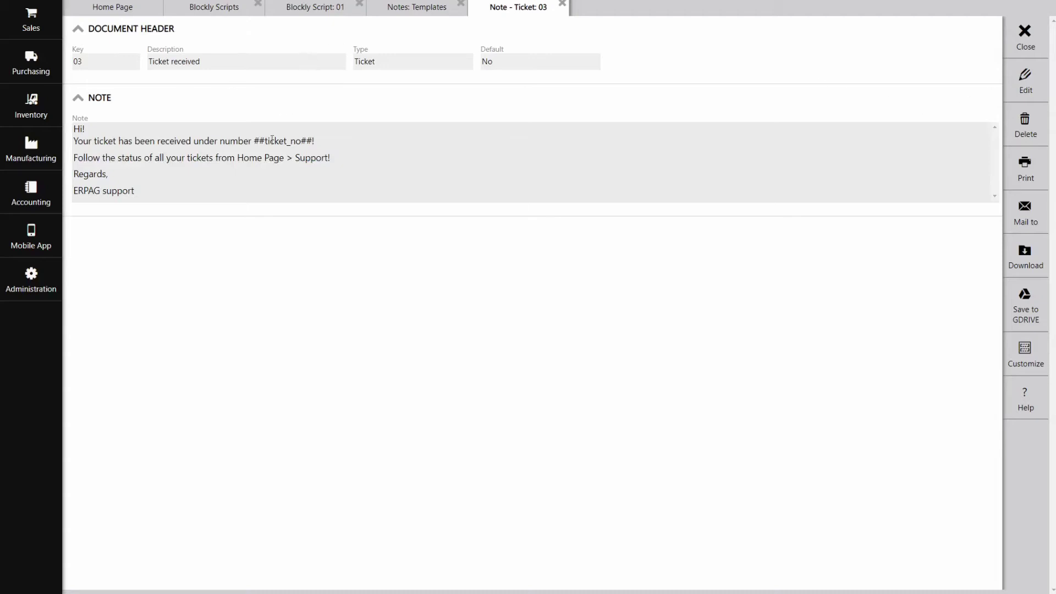
# - Inspect the ##ticket_no## placeholder in edit mode, then close discarding changes
pyautogui.click(1013, 86)
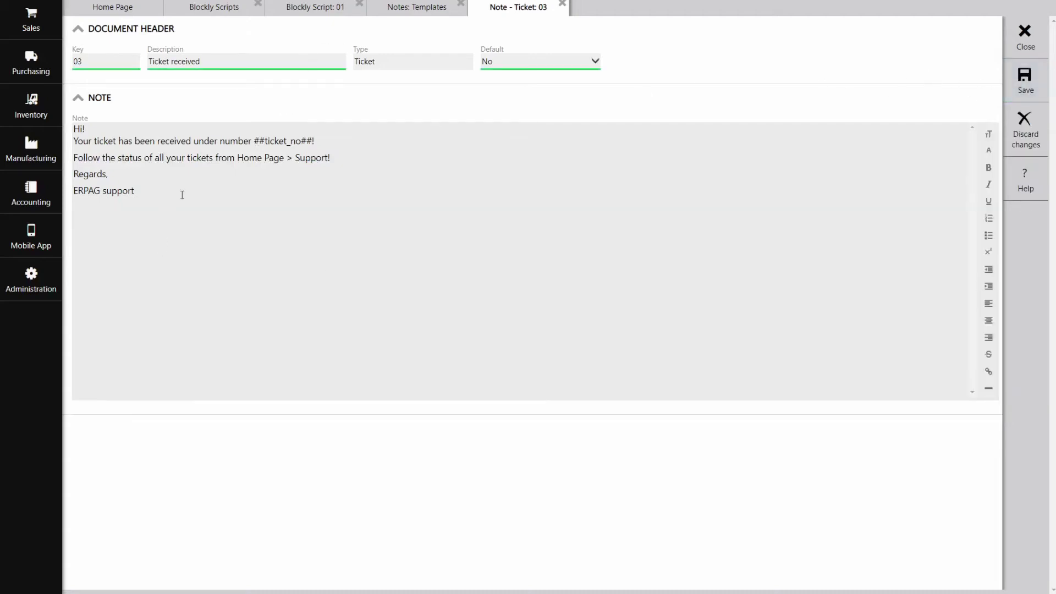
pyautogui.moveTo(254, 141); pyautogui.dragTo(314, 141)
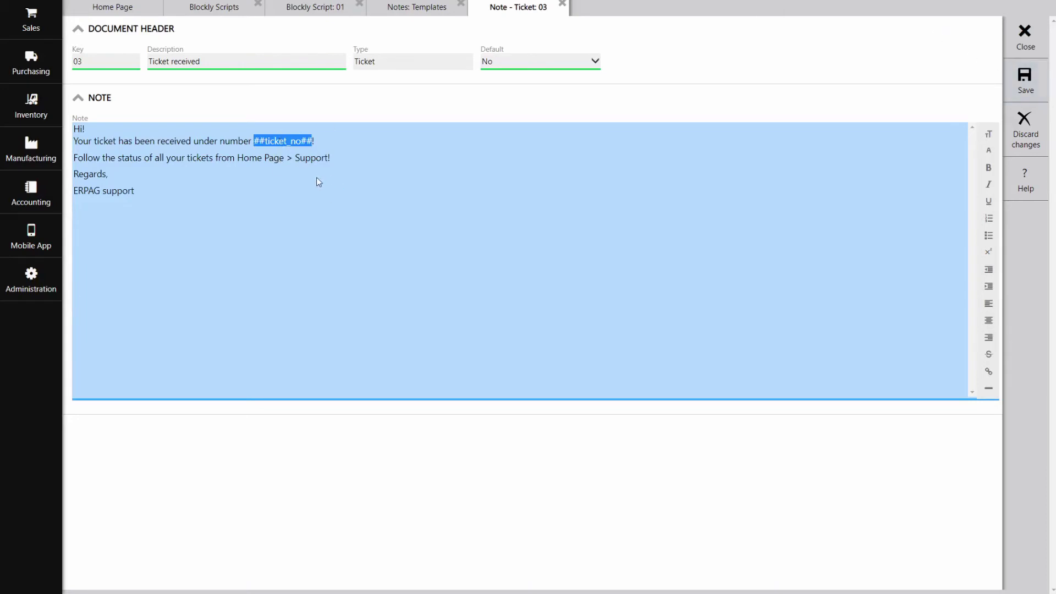
pyautogui.click(563, 6)
pyautogui.click(500, 327)
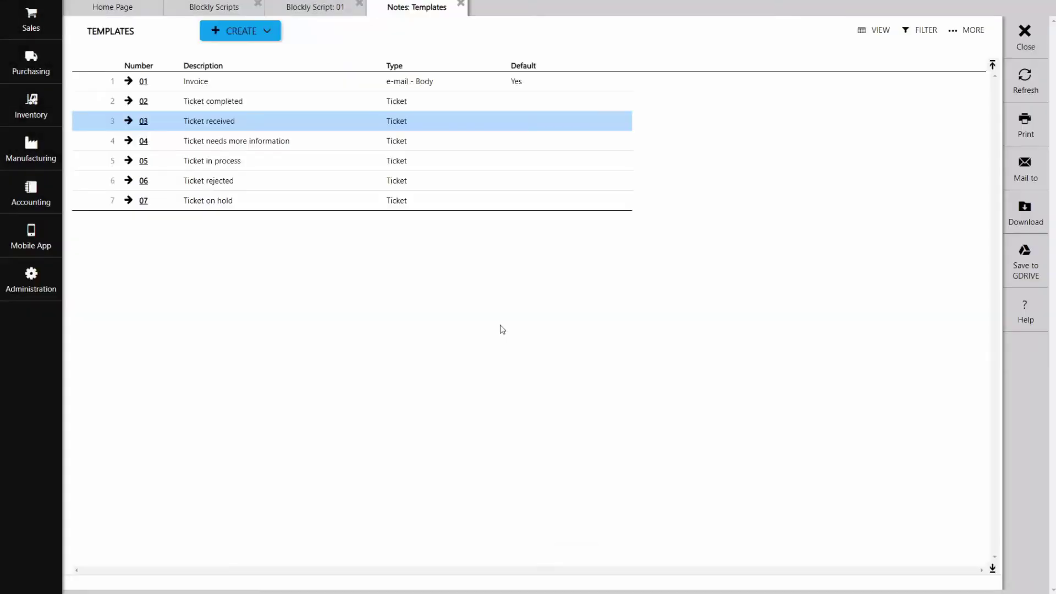
# - Disable and set aside the old message block, and add a Template Ticket received block
pyautogui.click(461, 4)
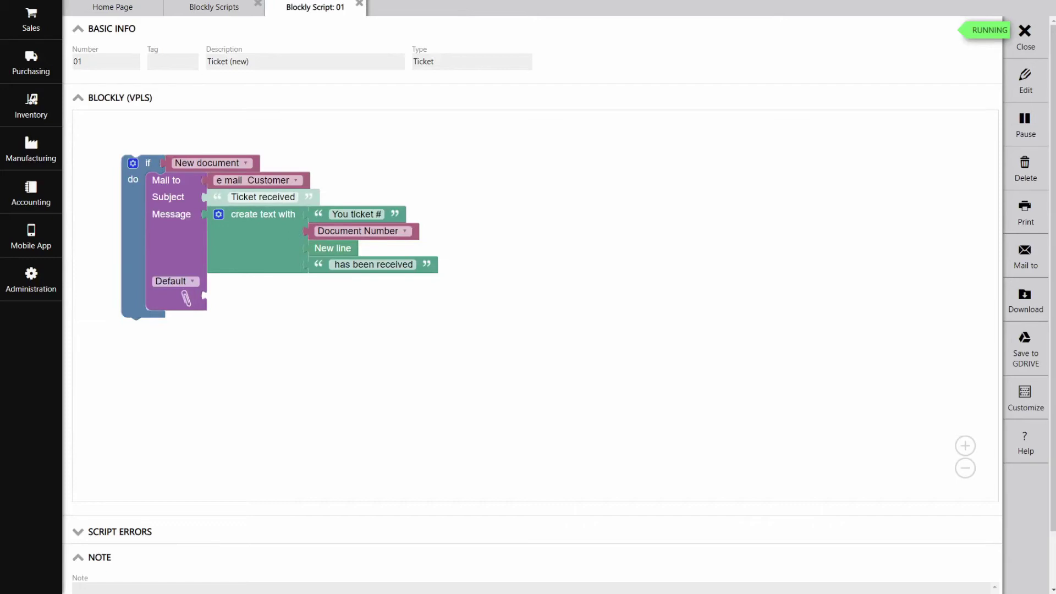
pyautogui.click(1025, 81)
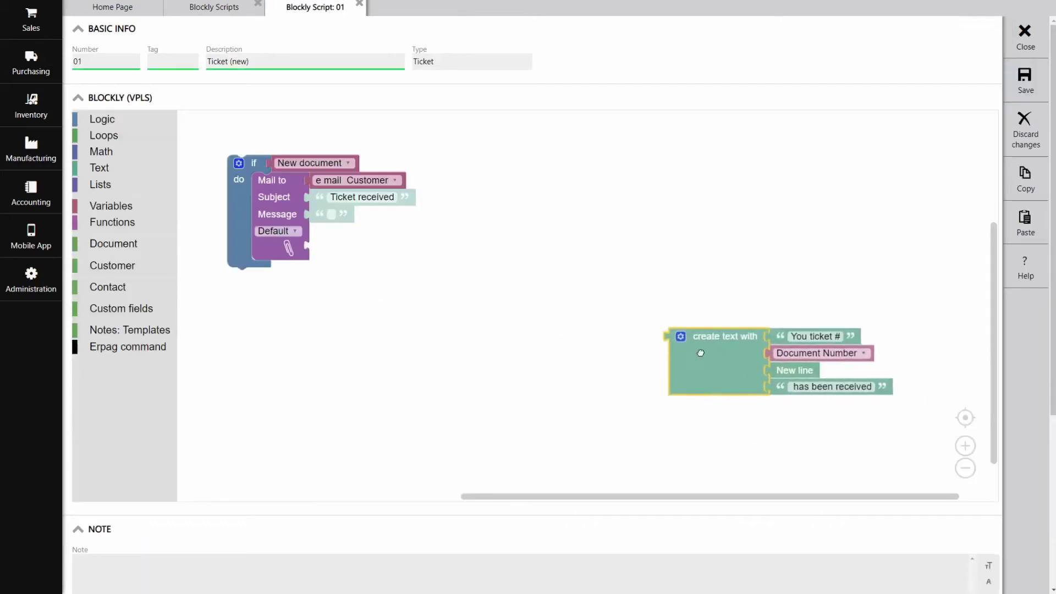
pyautogui.rightClick(700, 353)
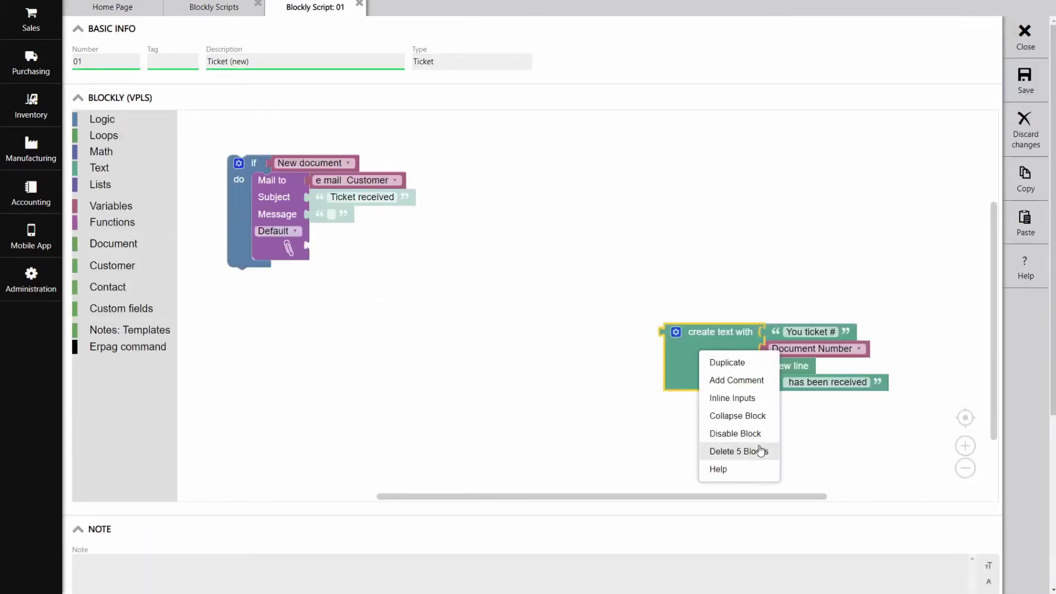
pyautogui.click(734, 433)
pyautogui.moveTo(719, 353); pyautogui.dragTo(612, 154)
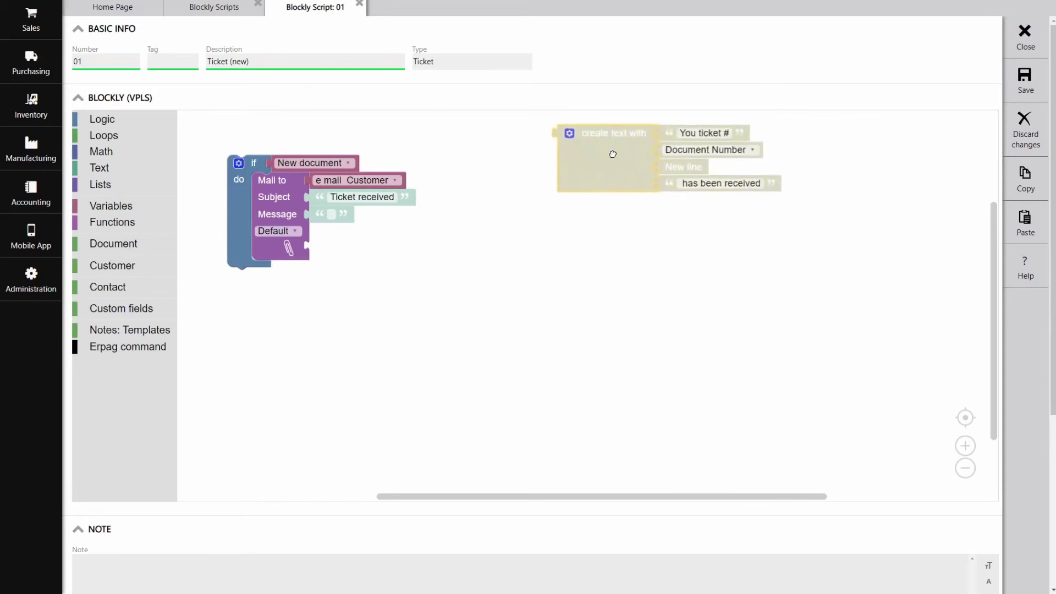
pyautogui.click(133, 332)
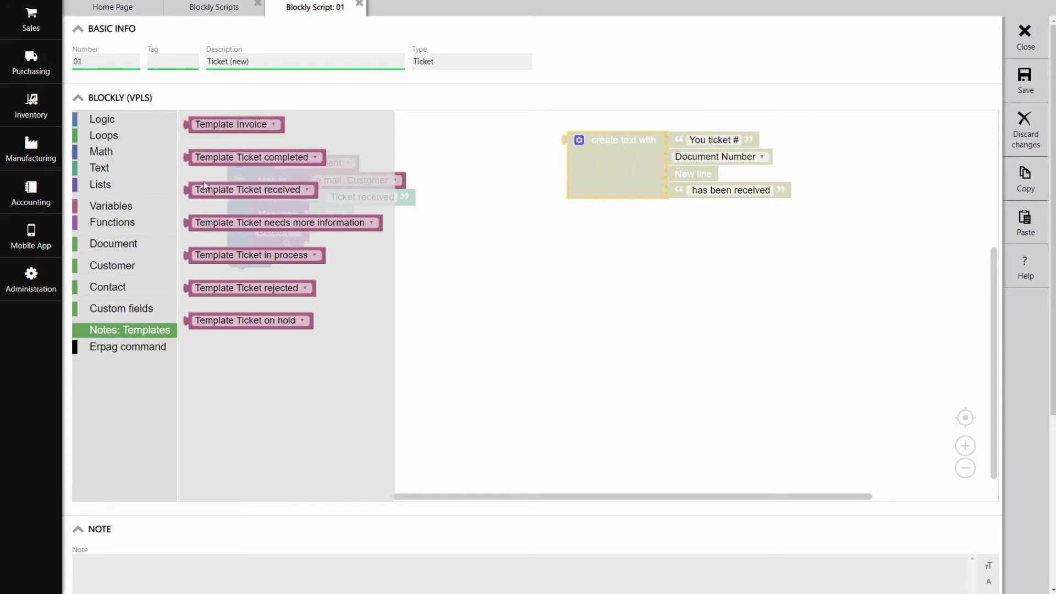
pyautogui.moveTo(217, 193)
pyautogui.mouseDown()
pyautogui.moveTo(380, 238)
pyautogui.moveTo(594, 340)
pyautogui.mouseUp()
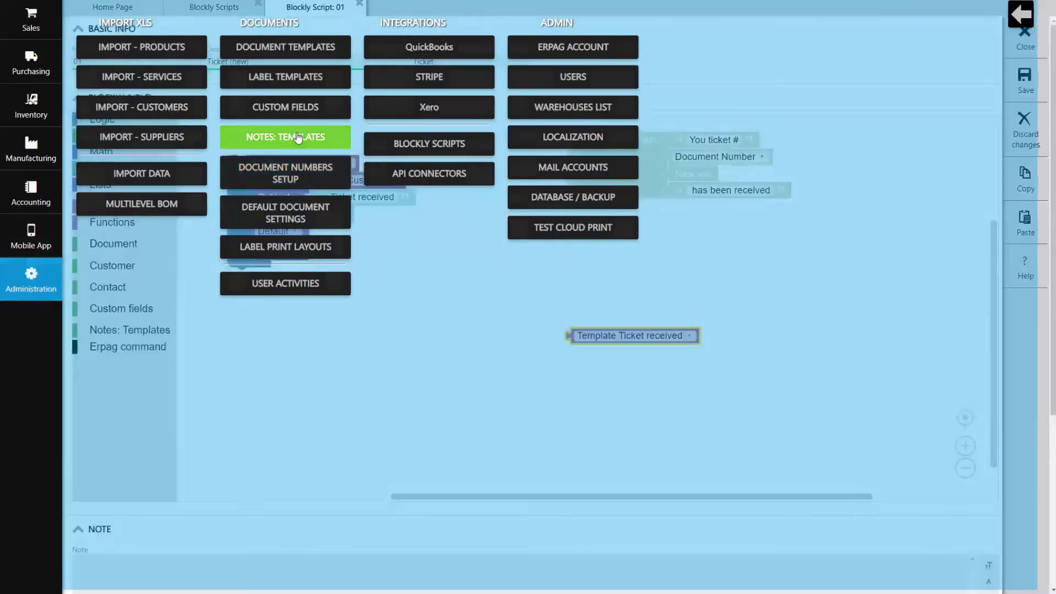
# - Set the message to a Text Replace on the Ticket received template
pyautogui.click(145, 121)
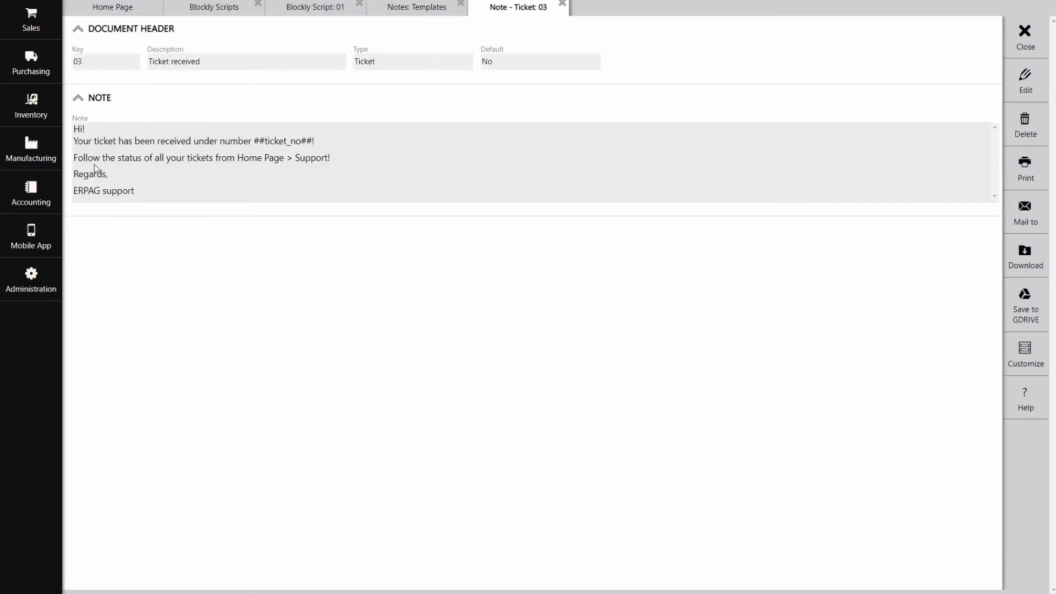
pyautogui.click(417, 8)
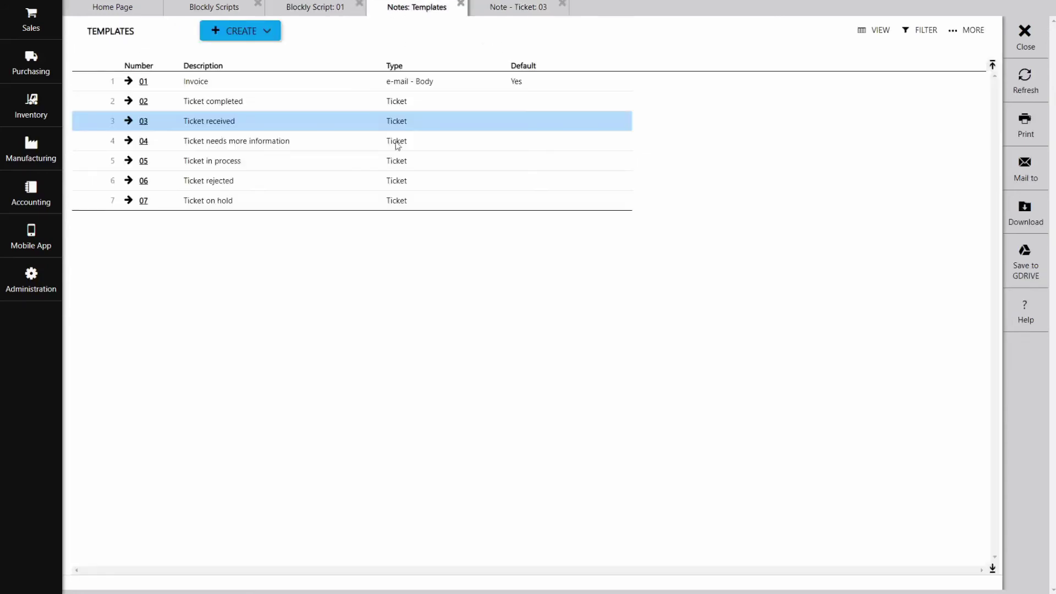
pyautogui.click(316, 11)
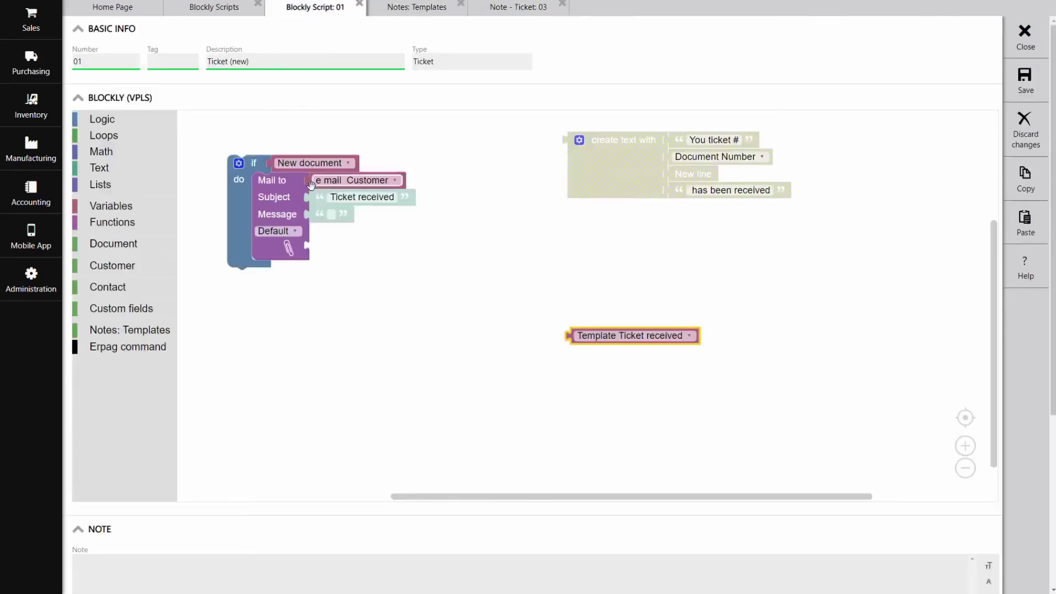
pyautogui.click(100, 168)
pyautogui.scroll(-2, 218, 330)
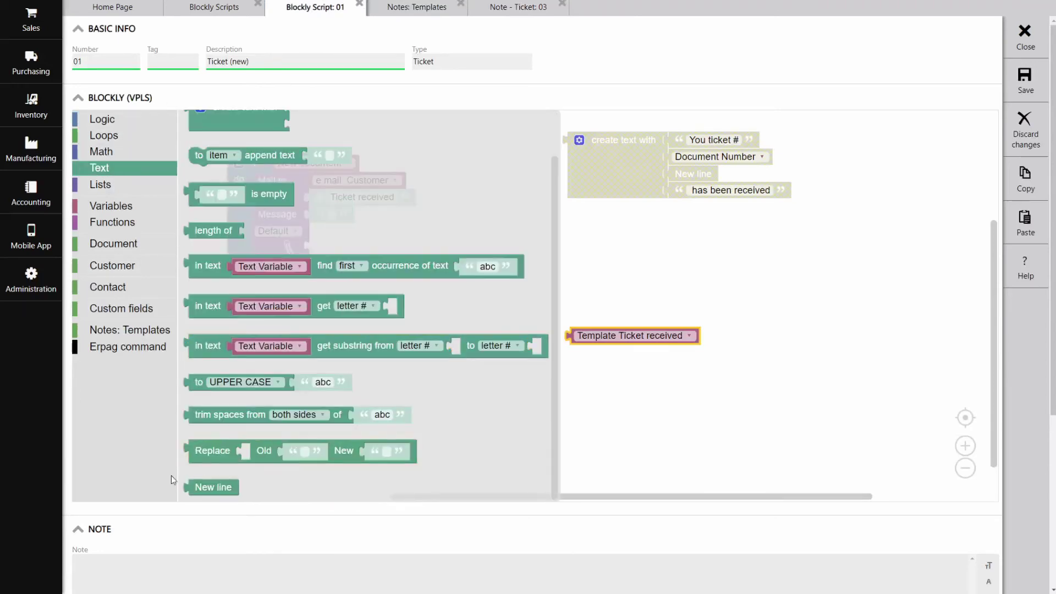
pyautogui.moveTo(213, 451); pyautogui.dragTo(332, 217)
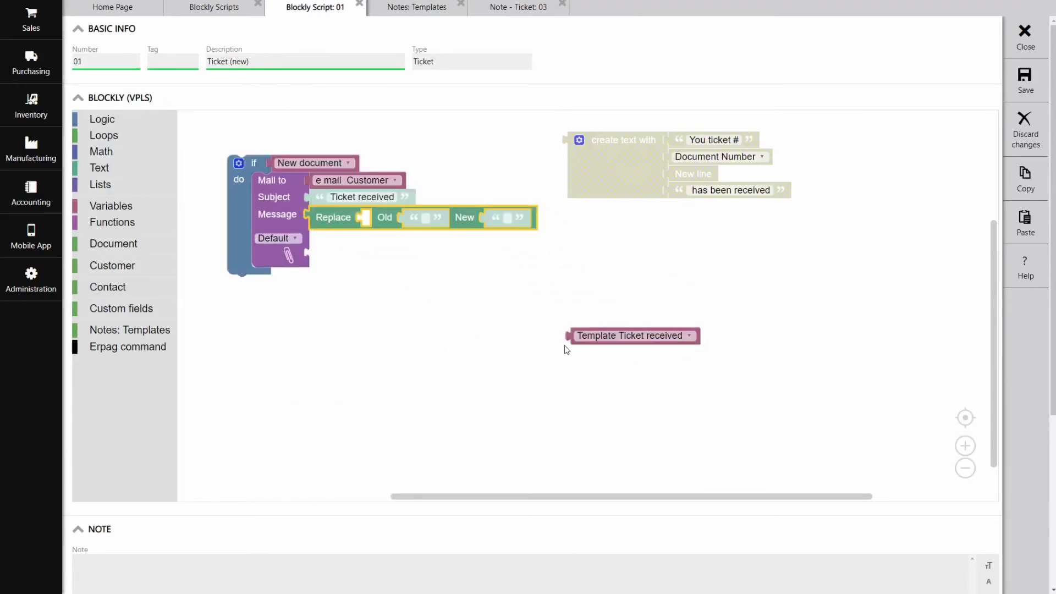
pyautogui.moveTo(565, 348); pyautogui.dragTo(363, 235)
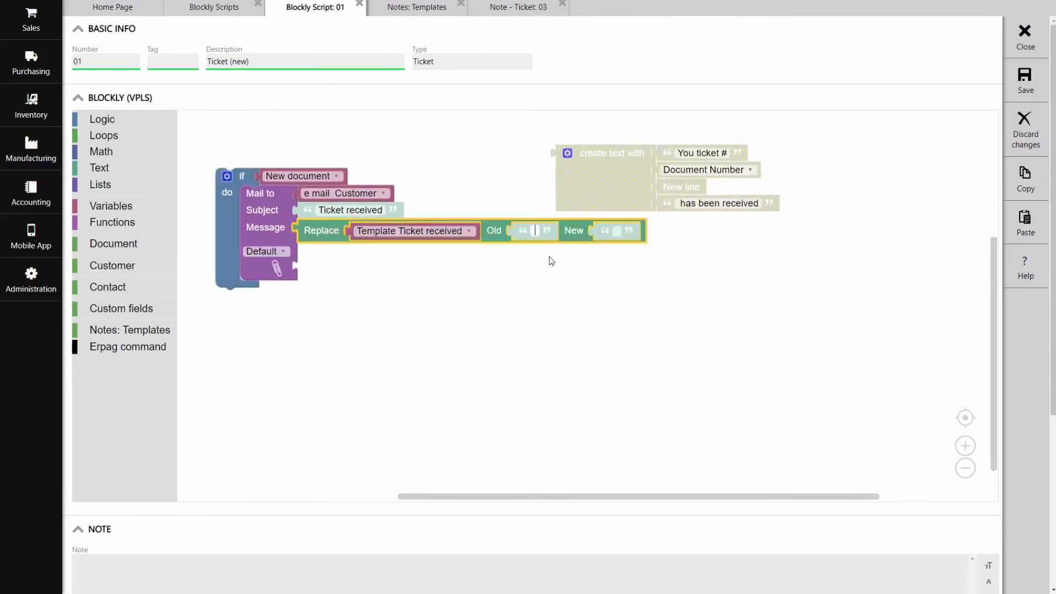
# - Replace ##ticket_no## with the Document Number and delete the old text-joining block
pyautogui.click(535, 230)
pyautogui.write('##ticket_no##')
pyautogui.click(601, 286)
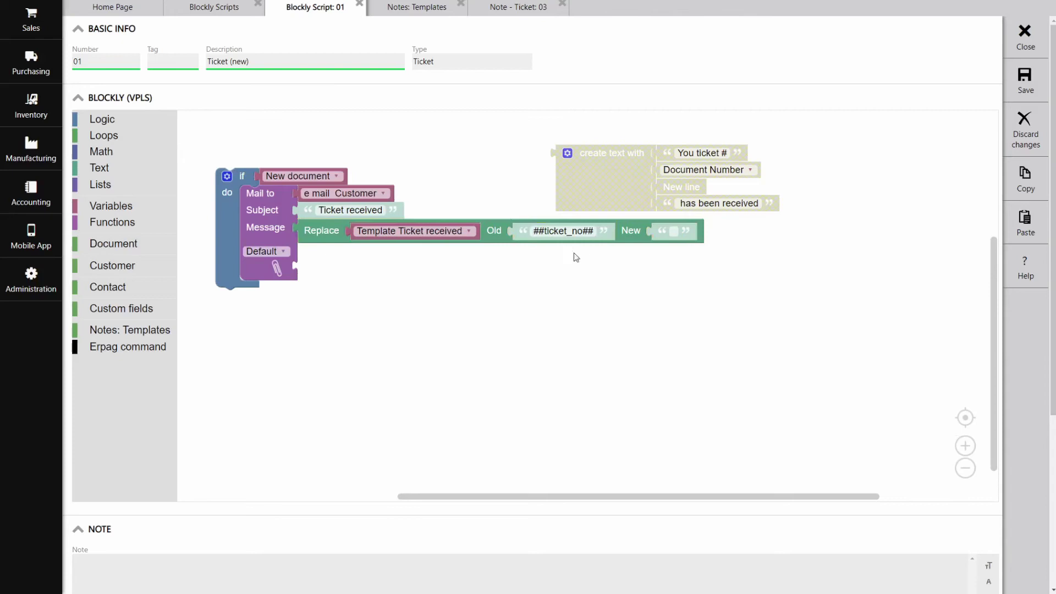
pyautogui.click(122, 245)
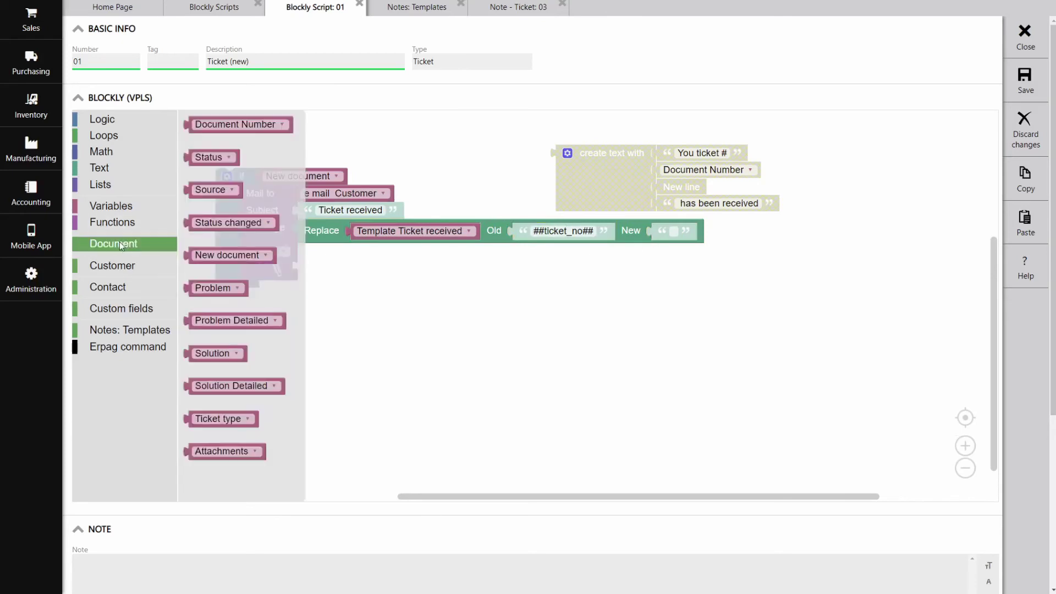
pyautogui.moveTo(205, 128); pyautogui.dragTo(680, 241)
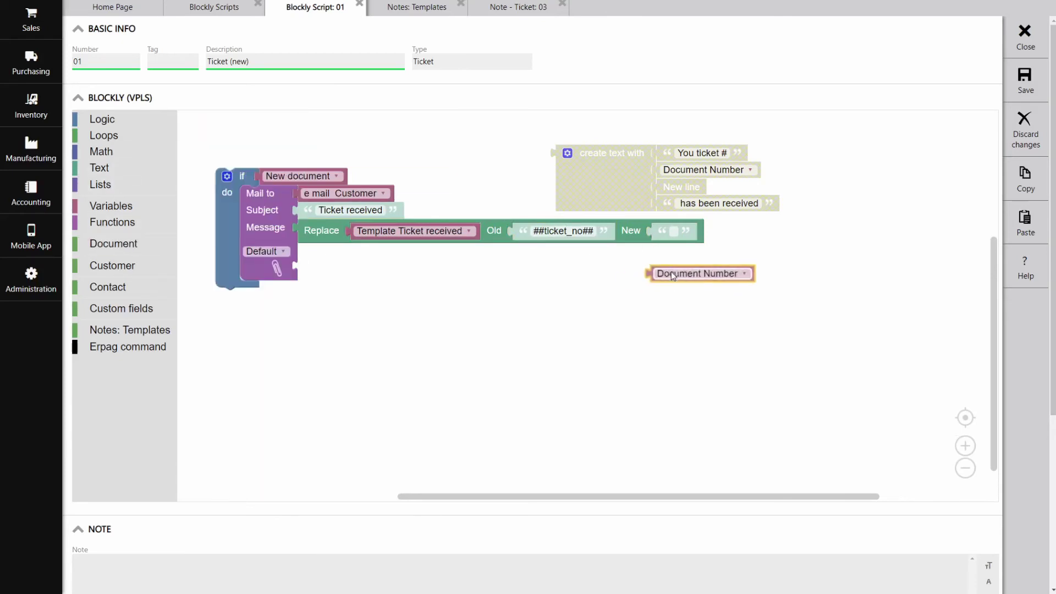
pyautogui.rightClick(611, 178)
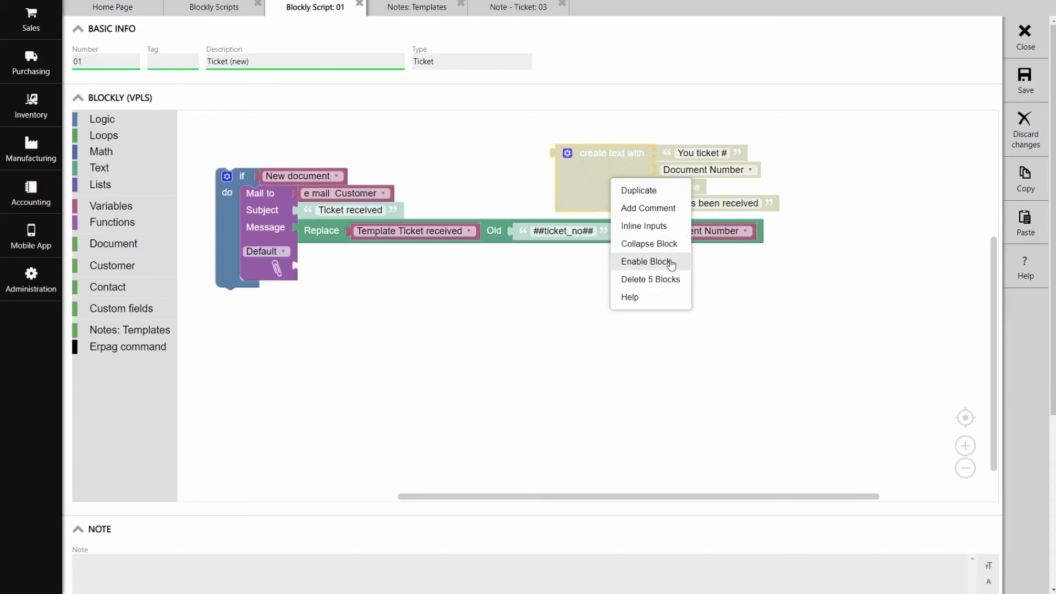
pyautogui.click(668, 281)
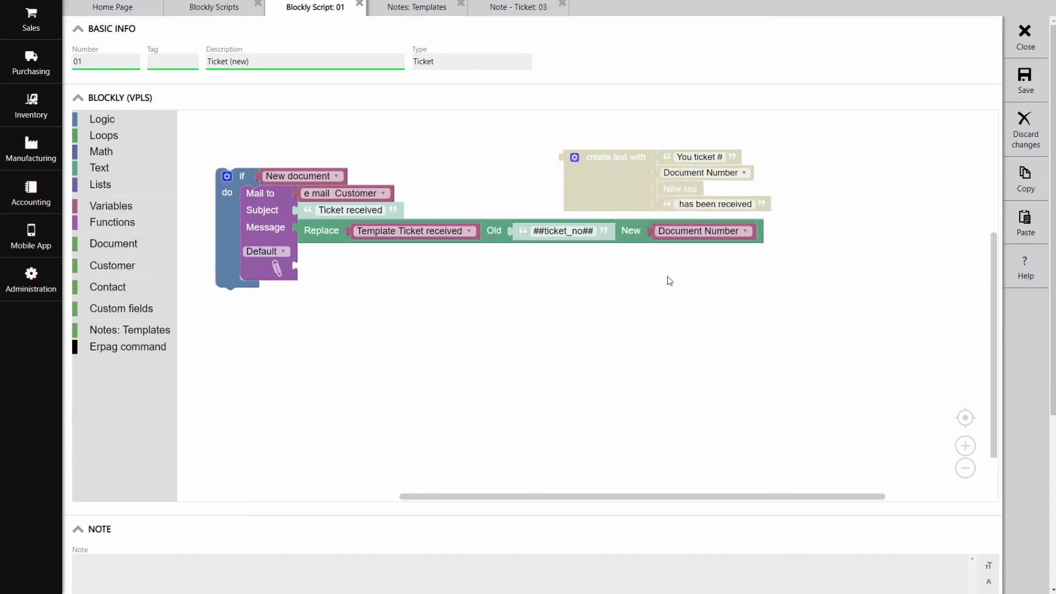
# - Save the template-based script and set it running
pyautogui.click(1025, 81)
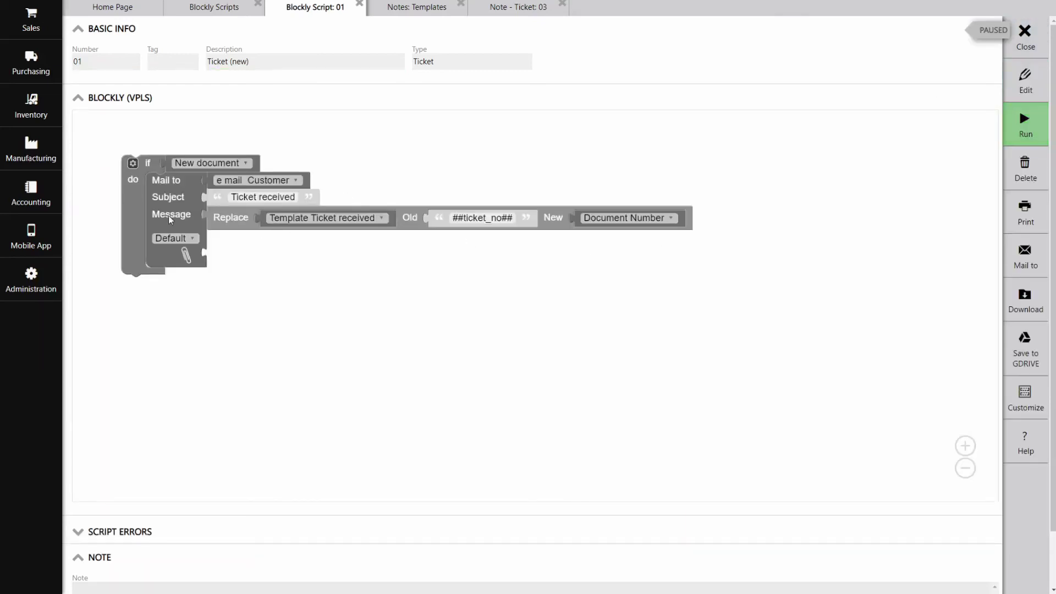
pyautogui.click(1043, 134)
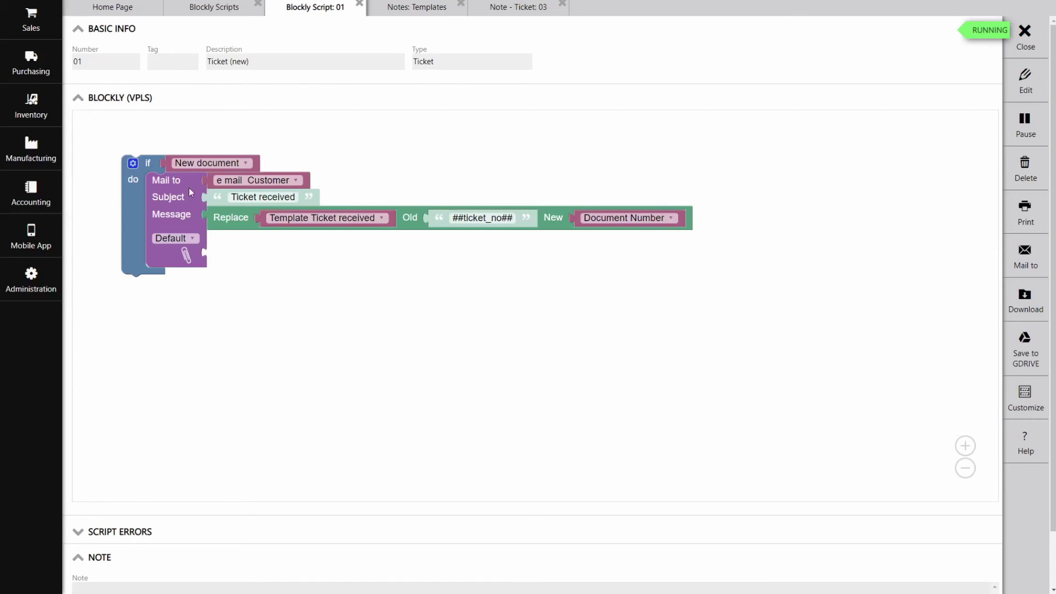
# - Duplicate the if-and-mail group and place the copy below the original
pyautogui.click(1026, 79)
pyautogui.click(285, 181)
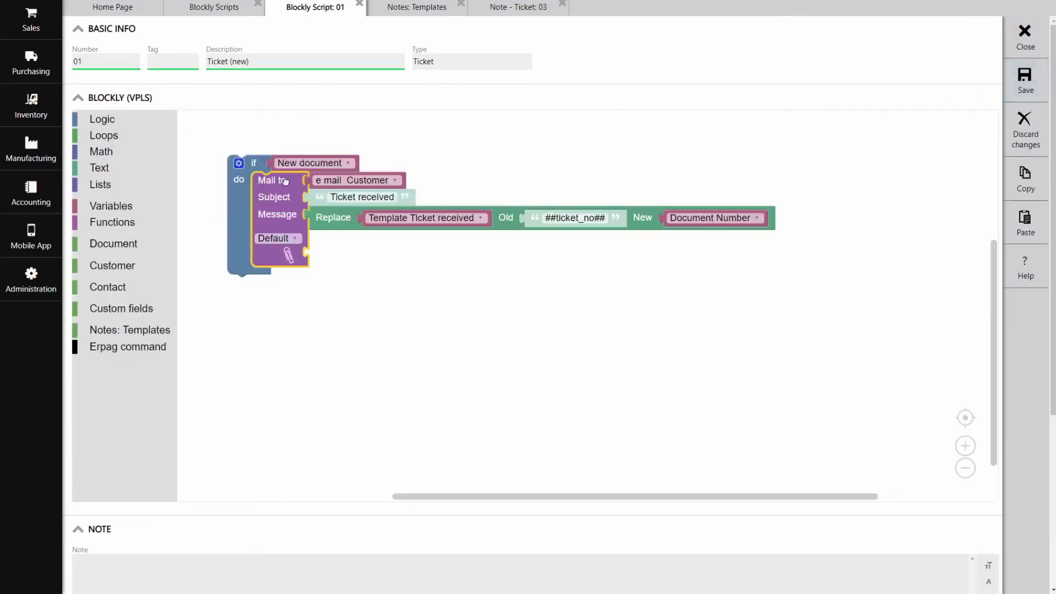
pyautogui.rightClick(284, 181)
pyautogui.click(316, 194)
pyautogui.moveTo(251, 228); pyautogui.dragTo(244, 332)
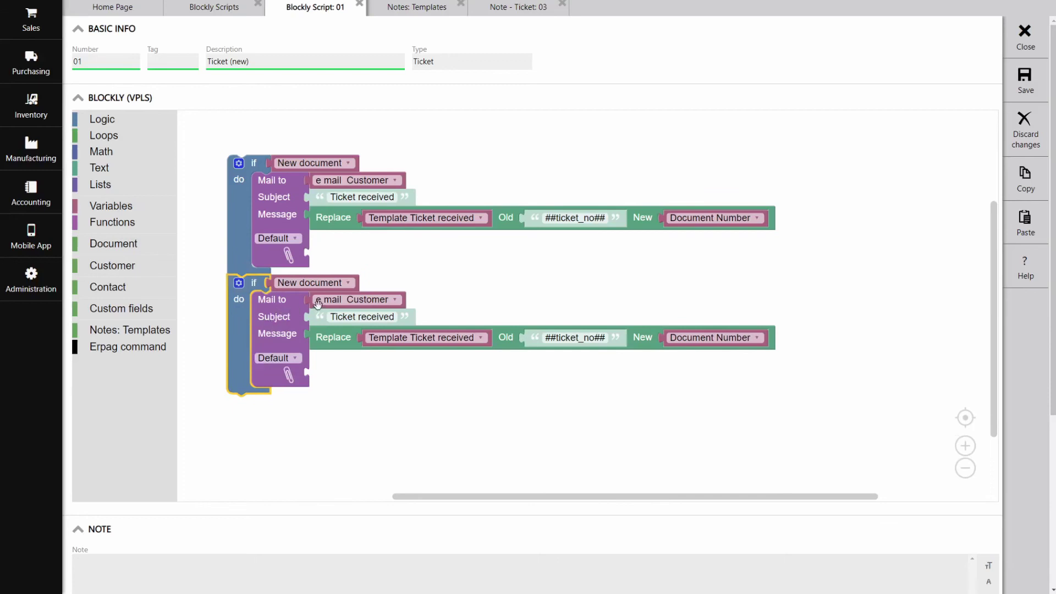
pyautogui.moveTo(318, 304); pyautogui.dragTo(417, 434)
pyautogui.rightClick(441, 434)
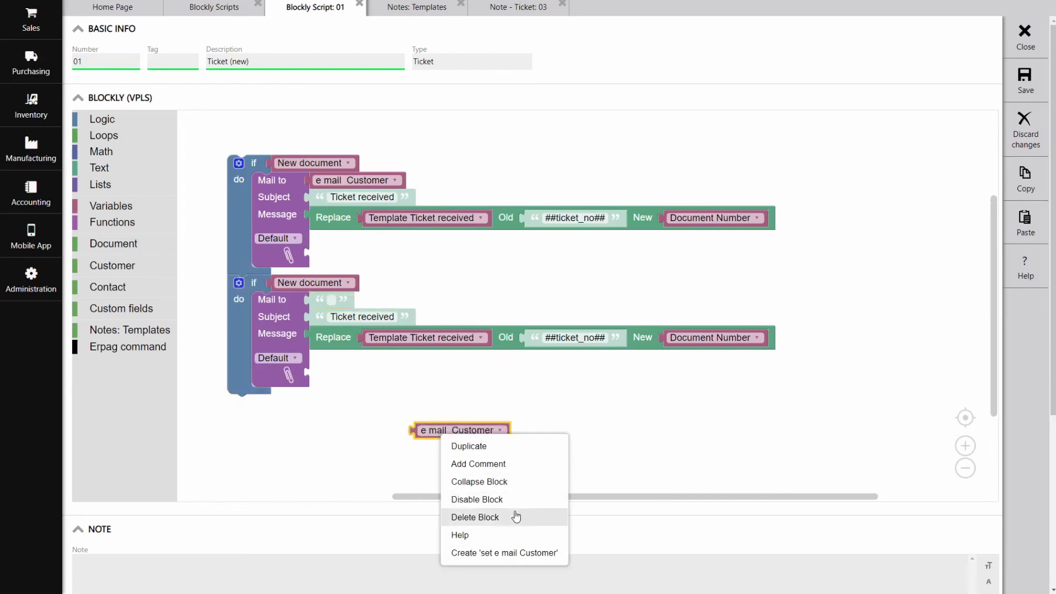
pyautogui.click(475, 517)
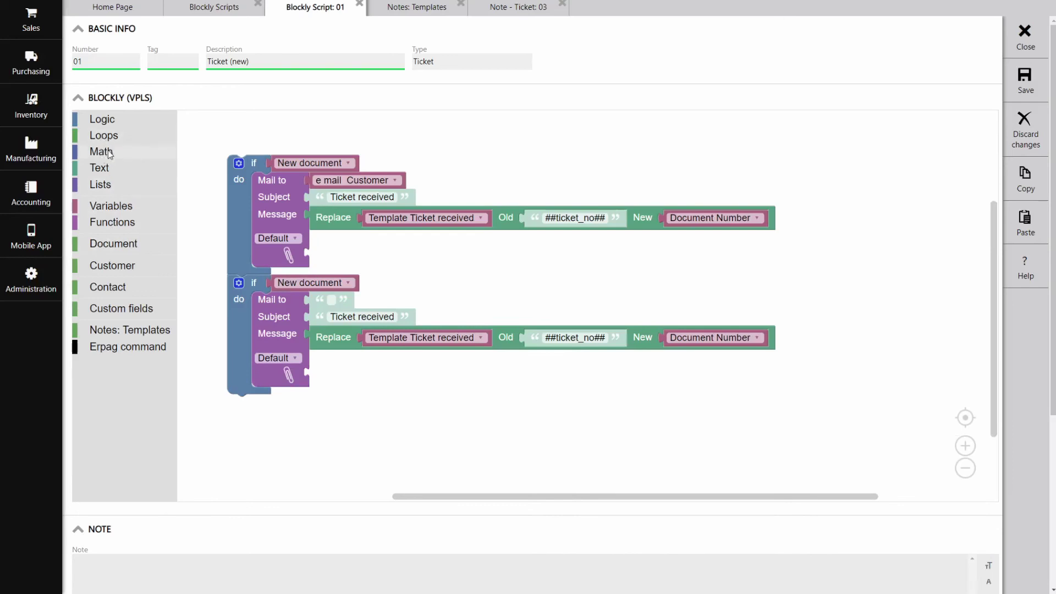
pyautogui.click(108, 168)
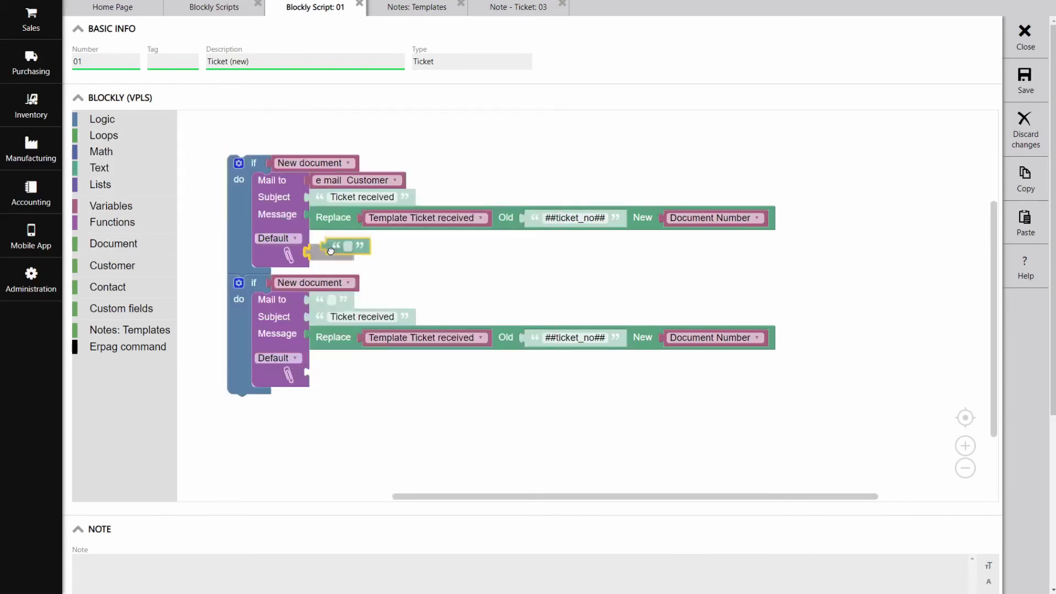
pyautogui.moveTo(202, 124); pyautogui.dragTo(325, 300)
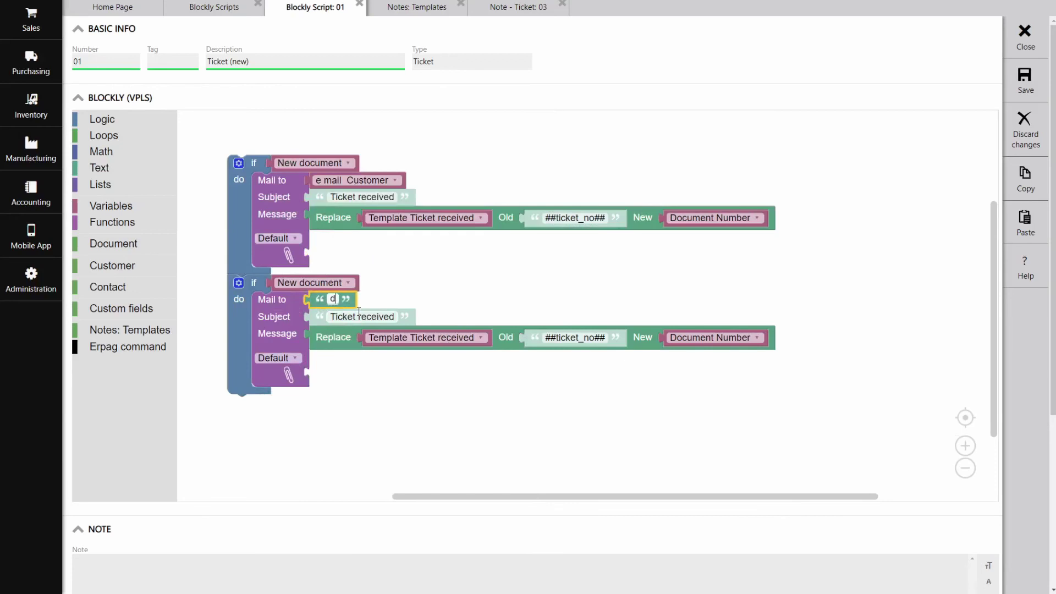
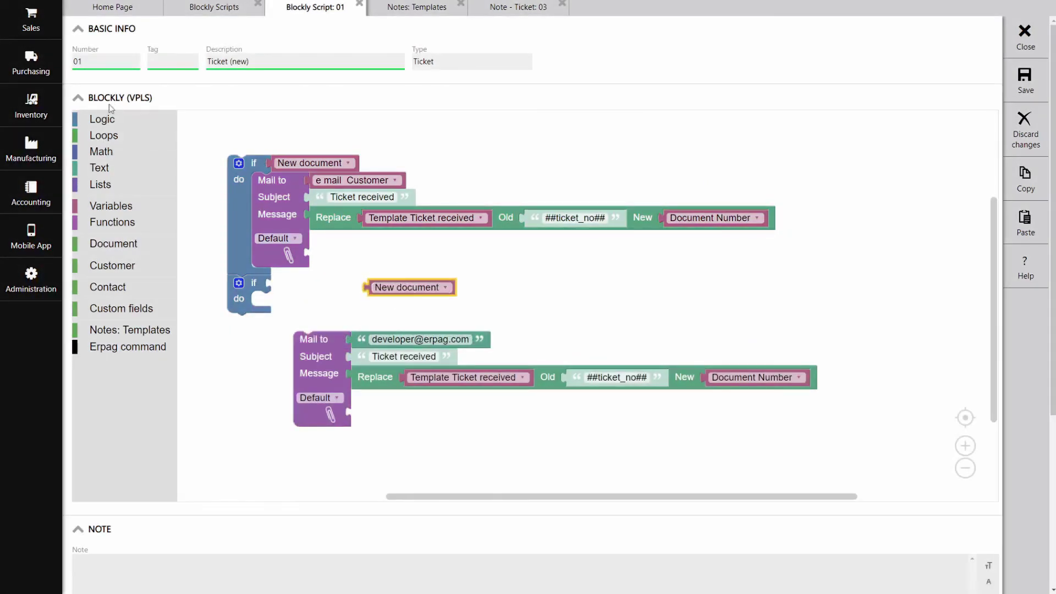
# - Give the second if an 'and' condition combining New document with an '=' comparison
pyautogui.click(103, 119)
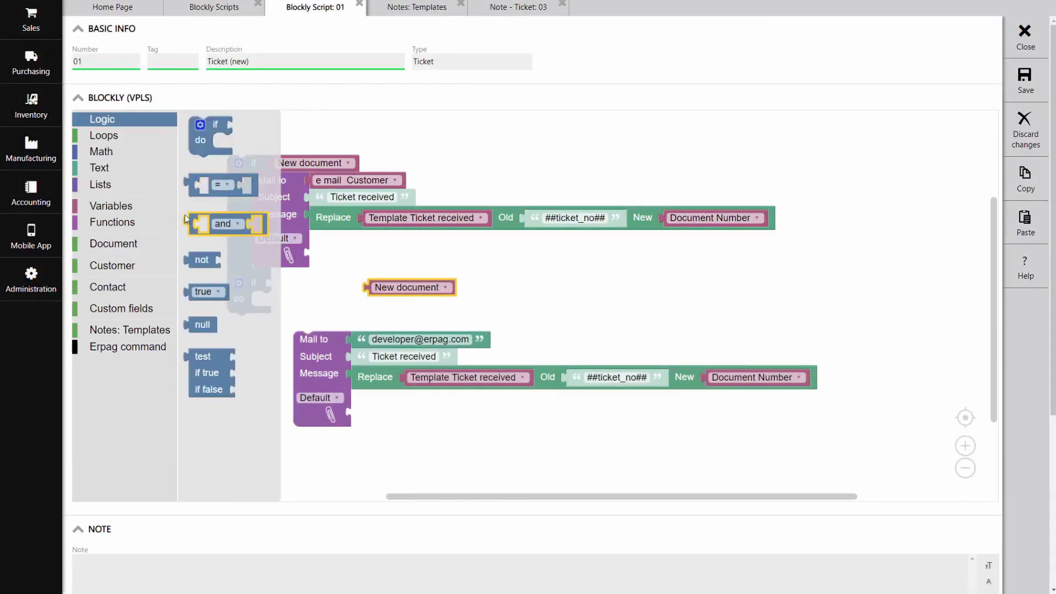
pyautogui.moveTo(198, 224); pyautogui.dragTo(291, 284)
pyautogui.moveTo(374, 287); pyautogui.dragTo(323, 285)
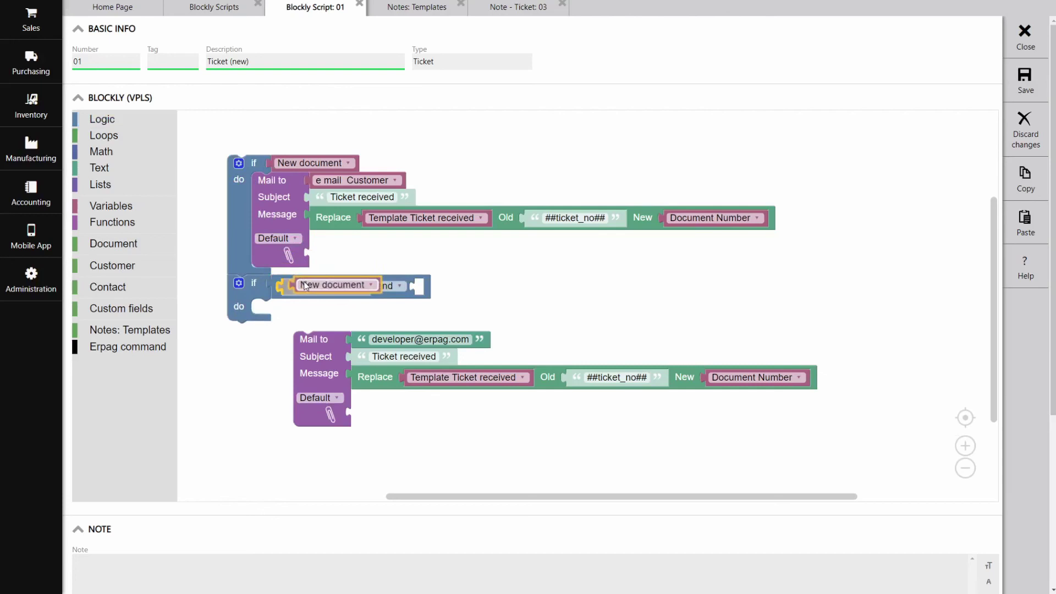
pyautogui.click(93, 121)
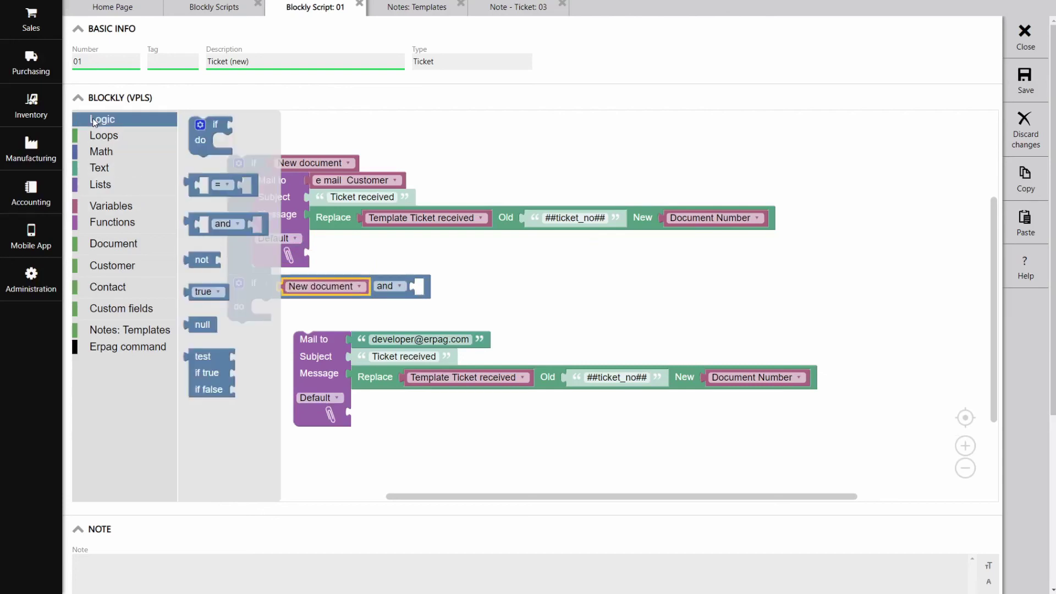
pyautogui.moveTo(188, 187); pyautogui.dragTo(420, 288)
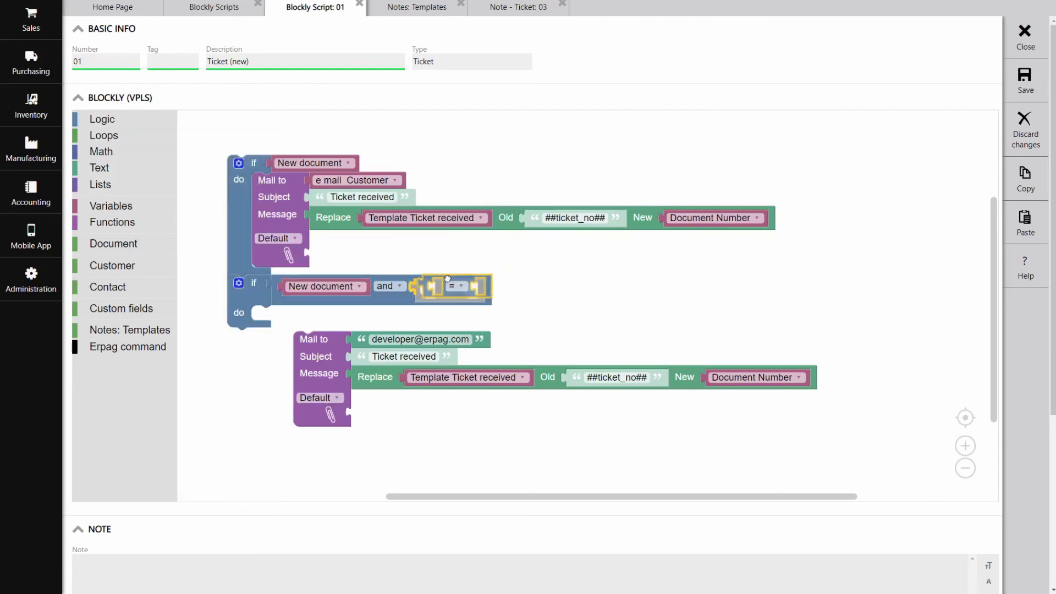
# - Compare Document > Source to the text 'Customer portal' and nest the developer mail inside the if
pyautogui.click(110, 245)
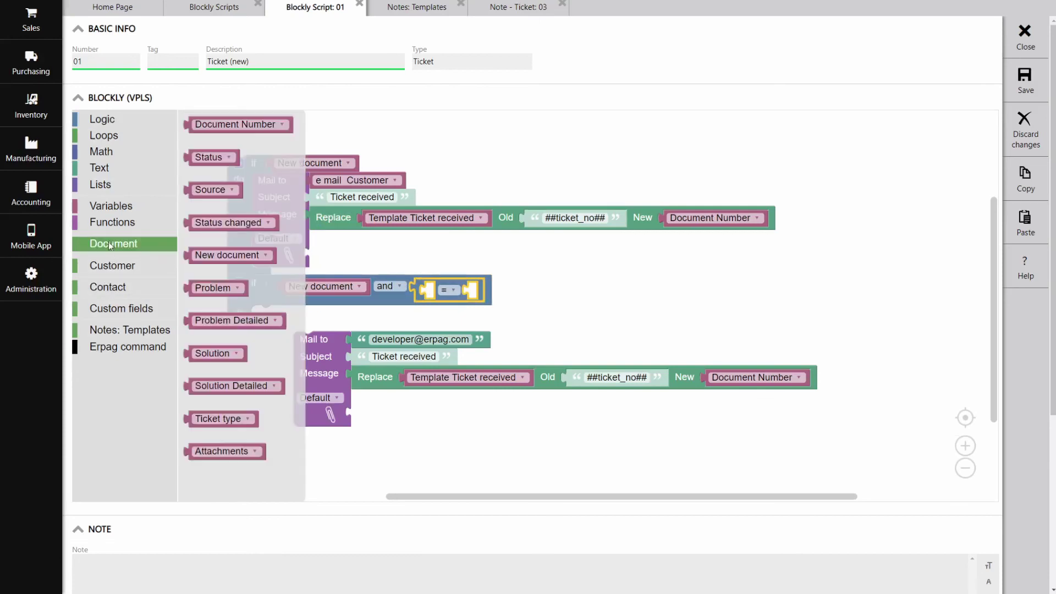
pyautogui.moveTo(206, 189); pyautogui.dragTo(448, 293)
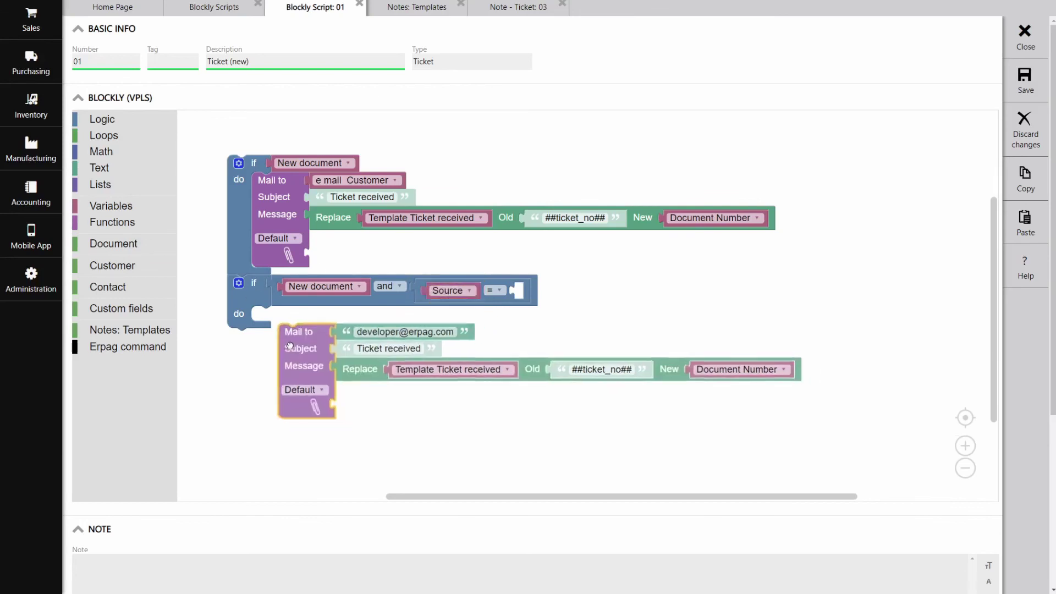
pyautogui.moveTo(305, 374); pyautogui.dragTo(264, 348)
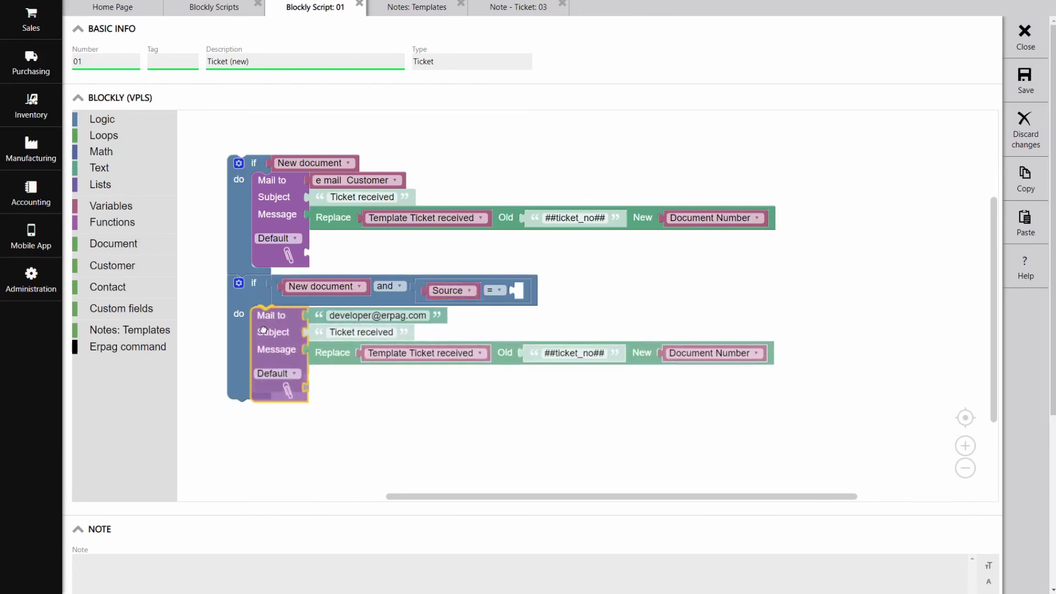
pyautogui.click(99, 167)
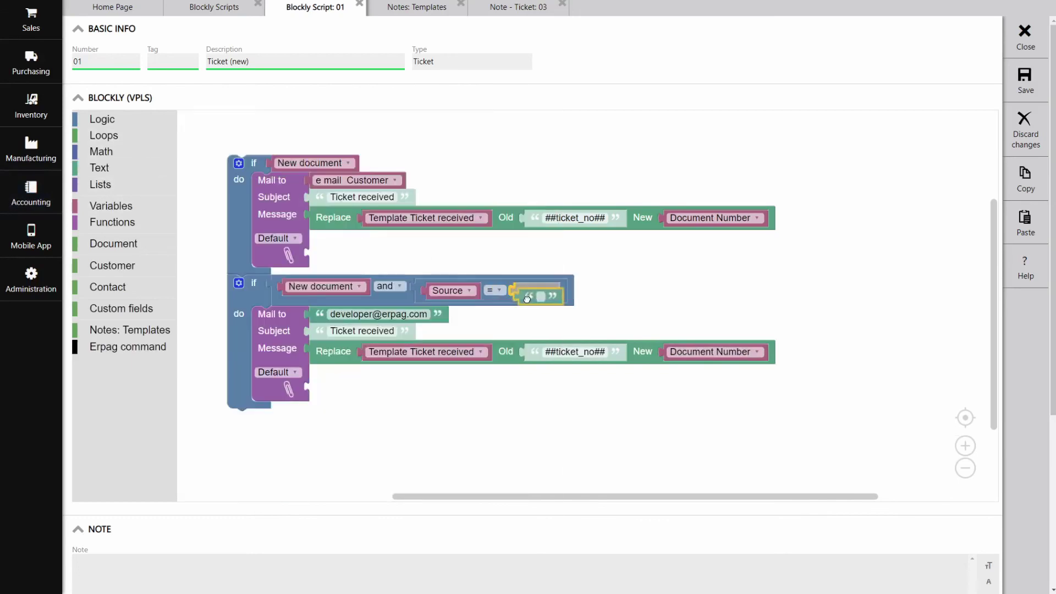
pyautogui.moveTo(203, 132); pyautogui.dragTo(538, 298)
pyautogui.write('C')
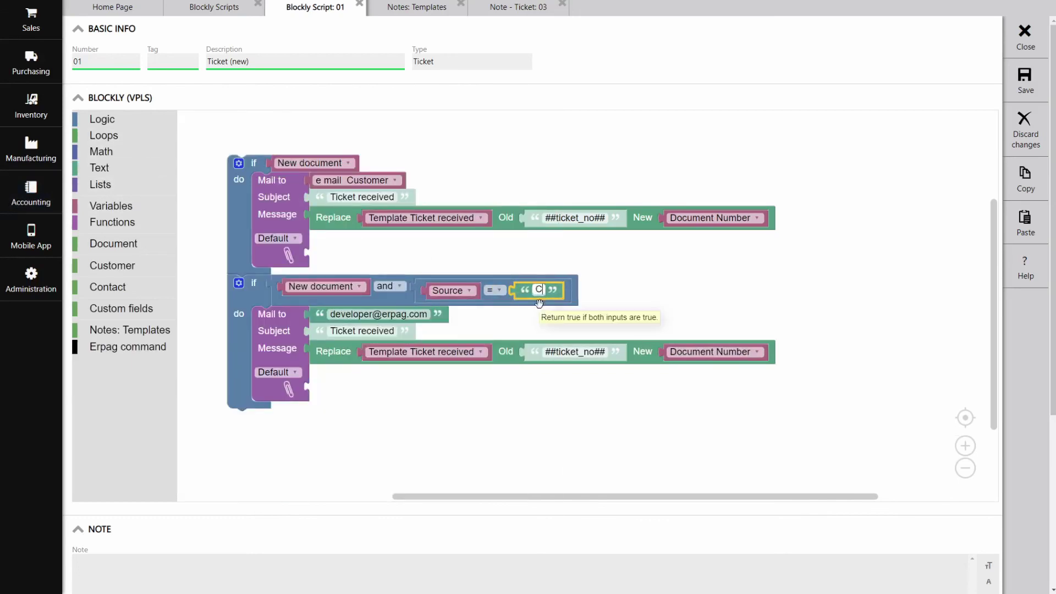
pyautogui.write('ustomer po')
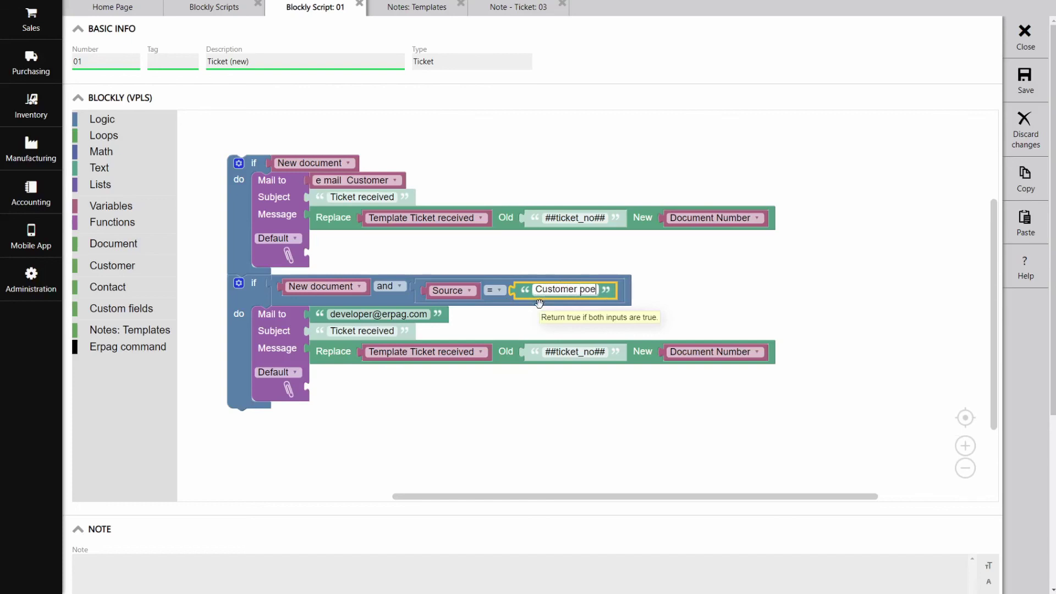
pyautogui.write('rtal')
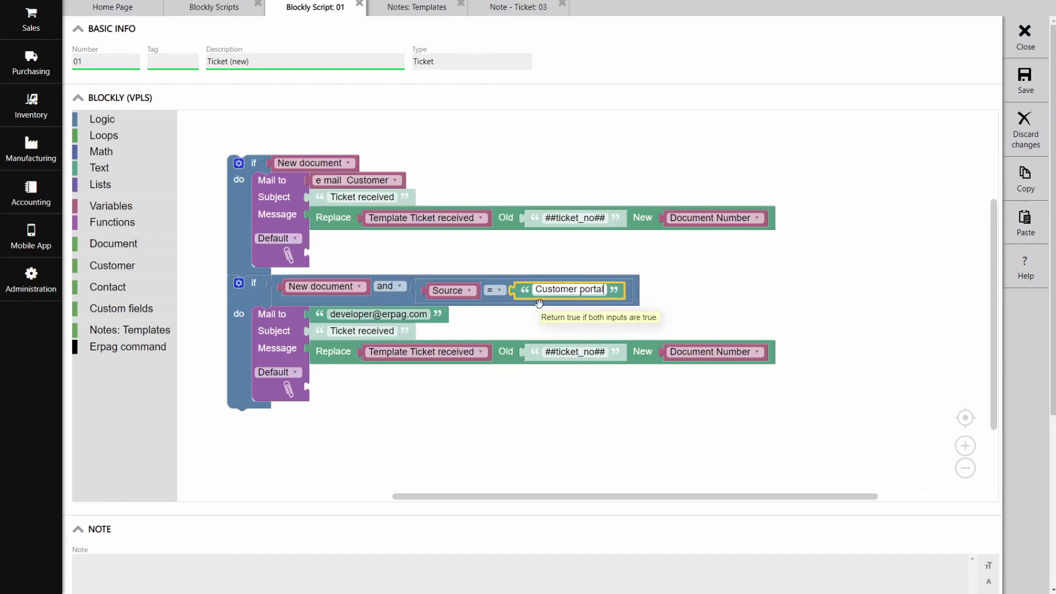
pyautogui.press('Return')
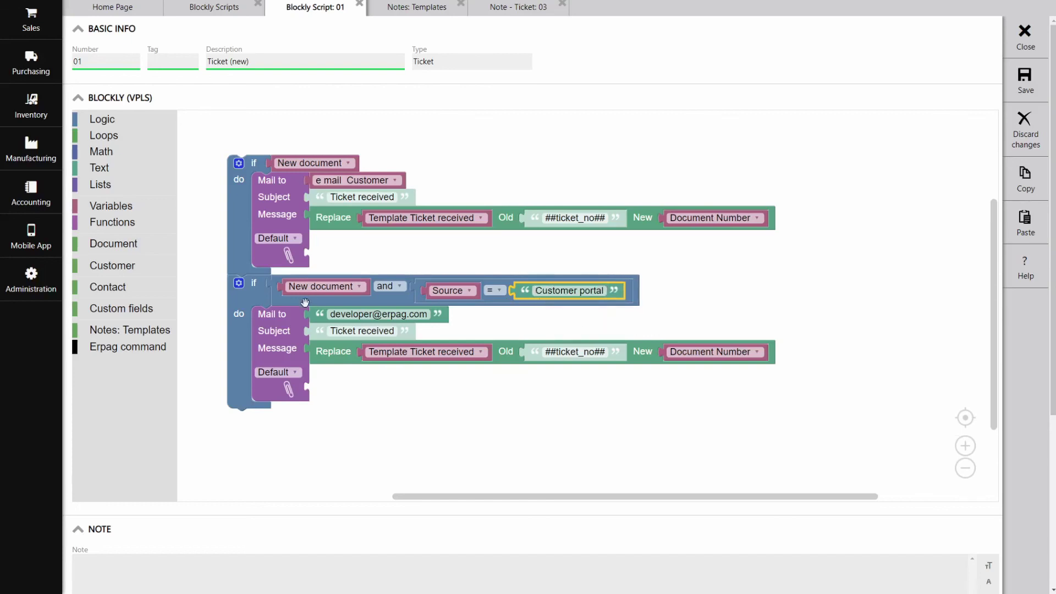